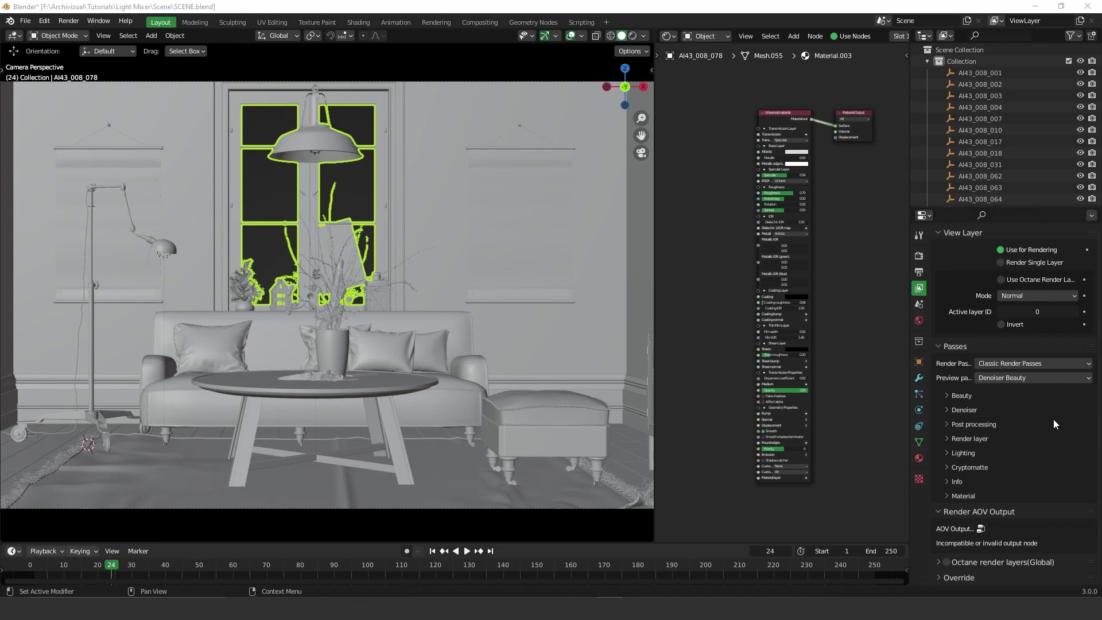
Change the view layer's Render Passes mode from Classic Render Passes to Render AOV Node Graph.
{"action": "left_click", "coordinate": [1030, 364]}
{"action": "left_click", "coordinate": [1016, 364]}
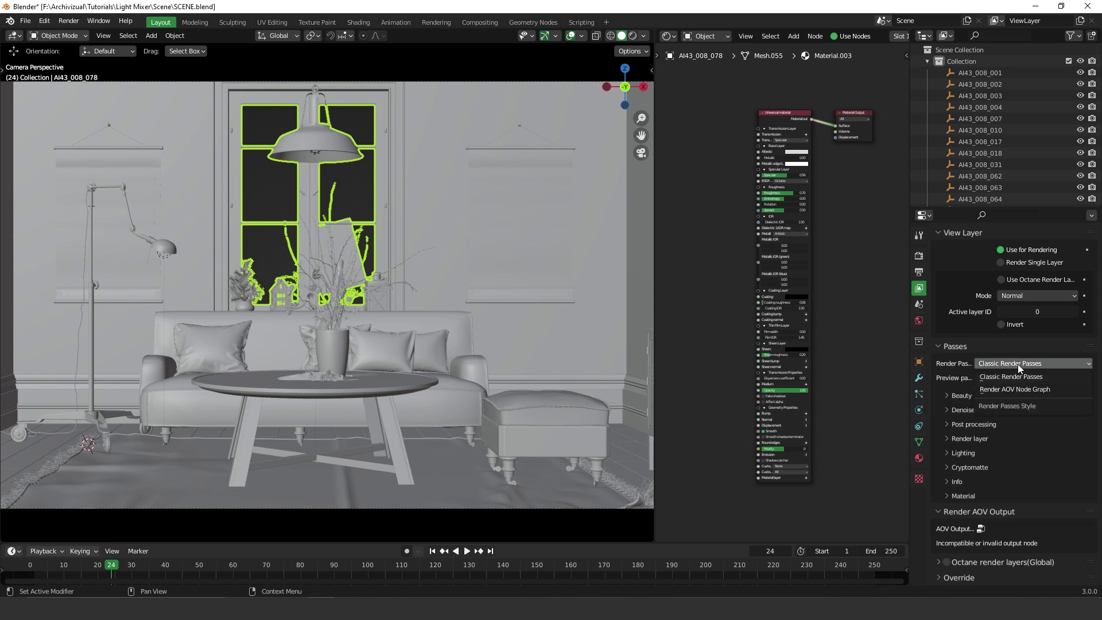
{"action": "left_click", "coordinate": [1039, 390]}
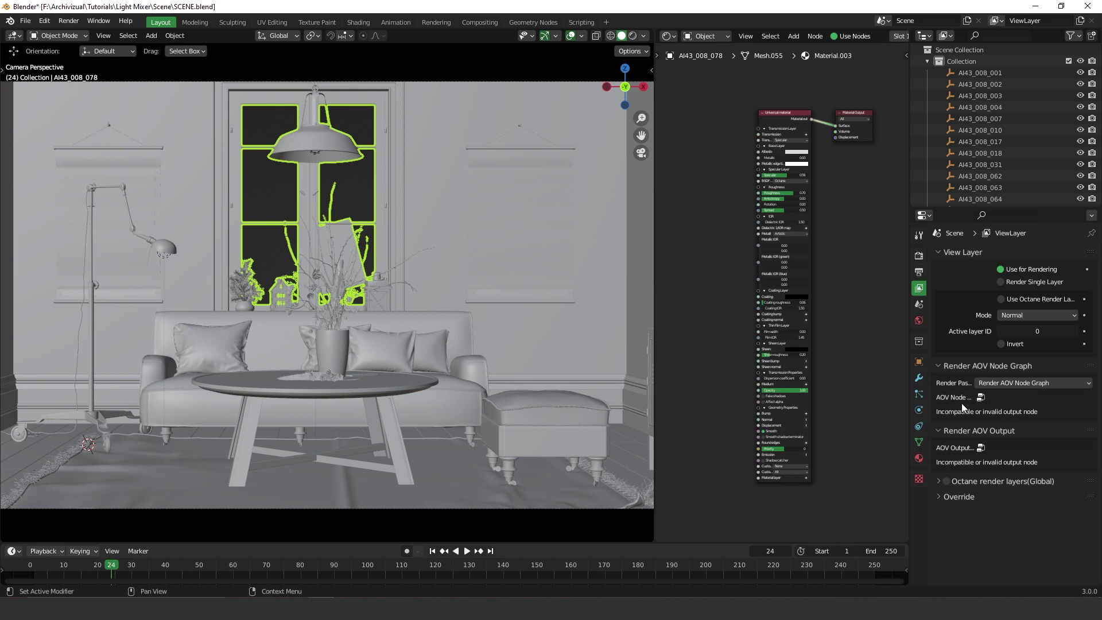
{"action": "left_click", "coordinate": [1025, 400]}
{"action": "left_click", "coordinate": [668, 36]}
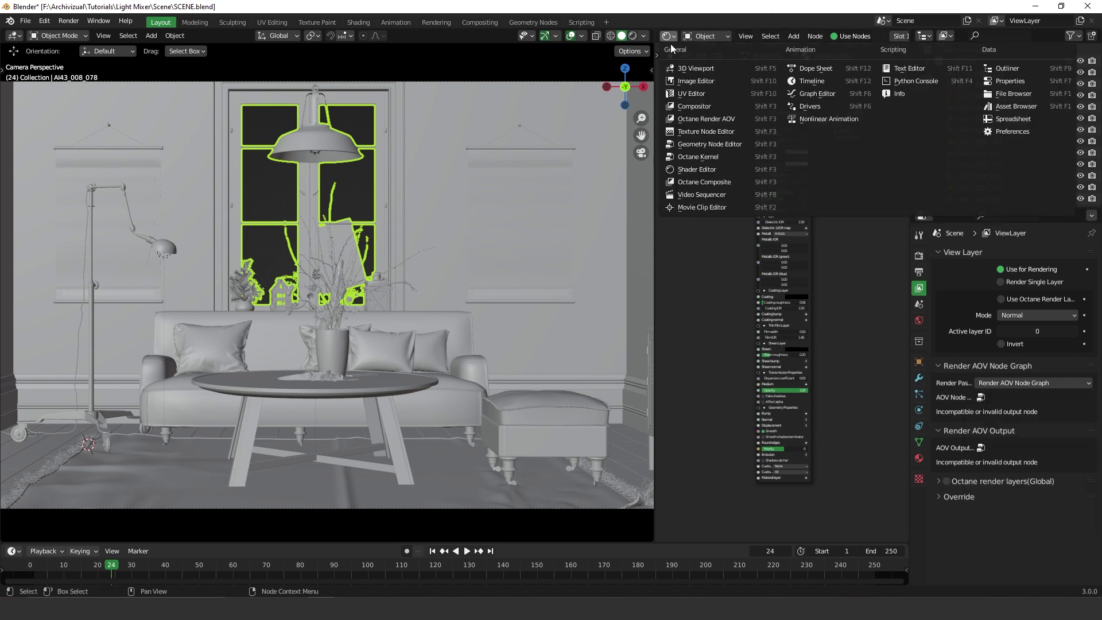
Make the node area a wider Octane Render AOV editor and quick-add a starter AOV node tree.
{"action": "left_click", "coordinate": [728, 119]}
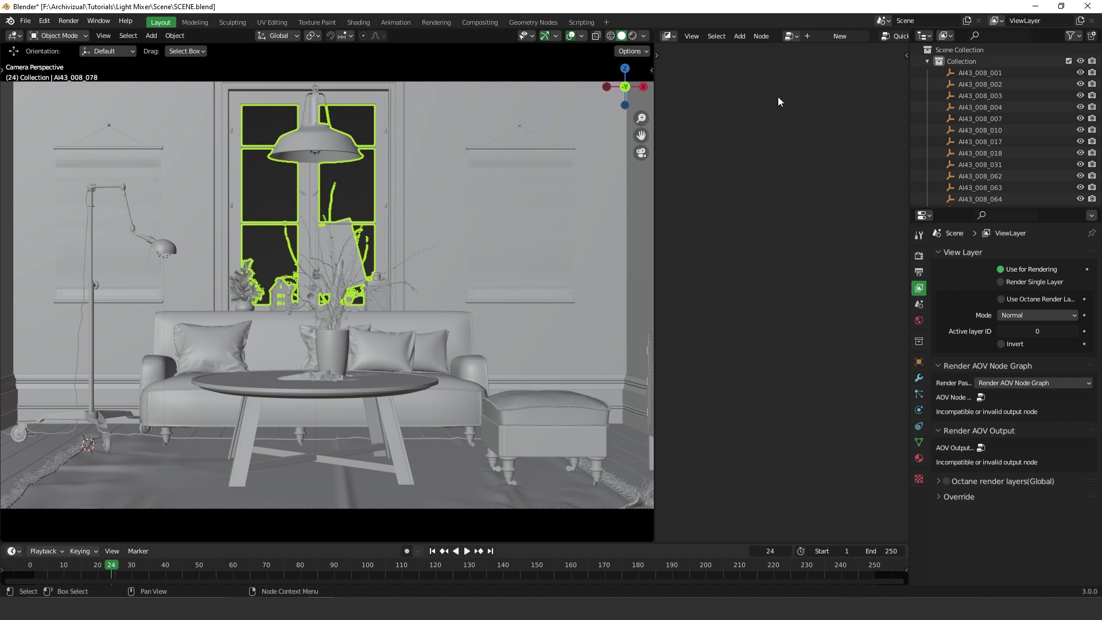
{"action": "left_click_drag", "start_coordinate": [656, 181], "coordinate": [577, 180]}
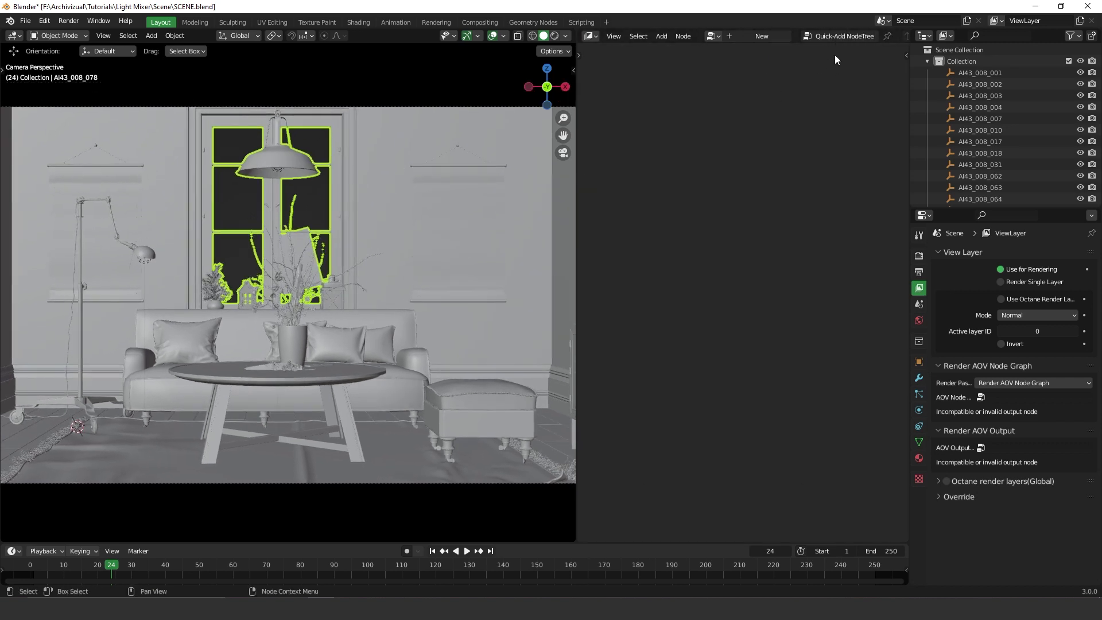
{"action": "left_click", "coordinate": [845, 37]}
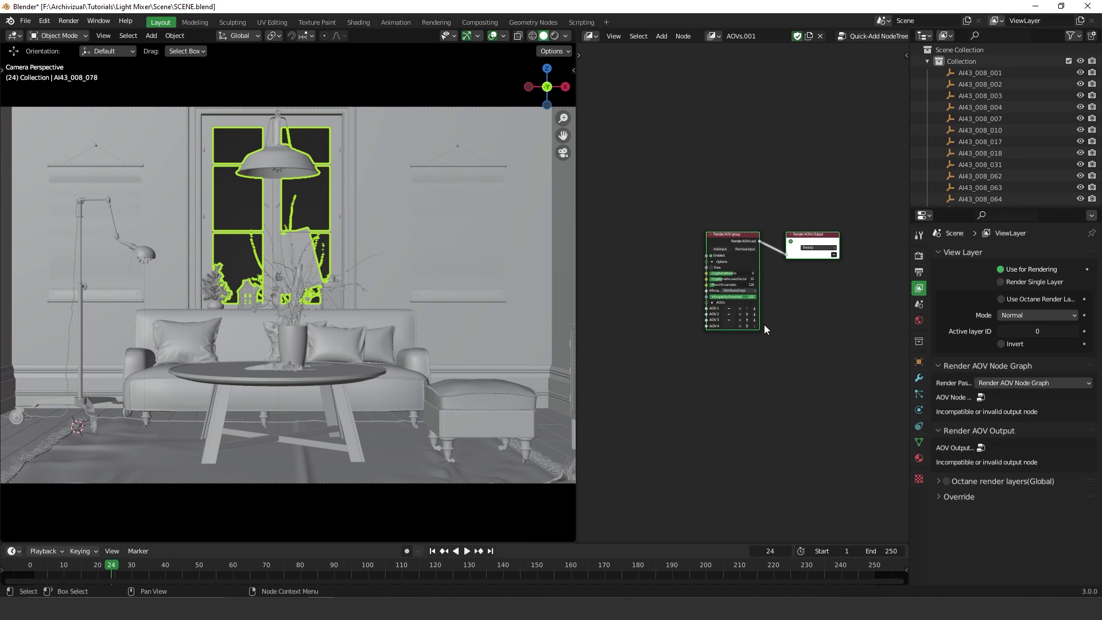
{"action": "scroll", "coordinate": [757, 288], "scroll_direction": "up", "scroll_amount": 3}
{"action": "middle_click_drag", "start_coordinate": [777, 234], "coordinate": [737, 204]}
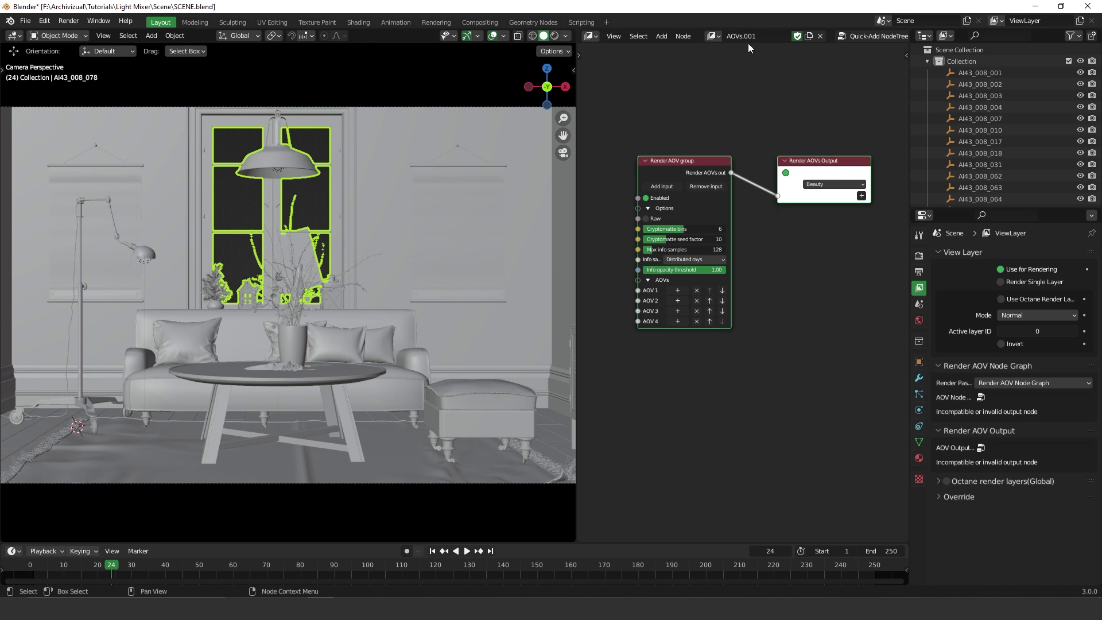
Rename the AOV node tree from AOVs.001 to Node Graph1.
{"action": "left_click", "coordinate": [774, 36]}
{"action": "type", "text": "Node Graph1"}
{"action": "key", "text": "Return"}
Pick Node Graph1 in the AOV Node field and switch the viewport to Rendered shading.
{"action": "left_click", "coordinate": [981, 398]}
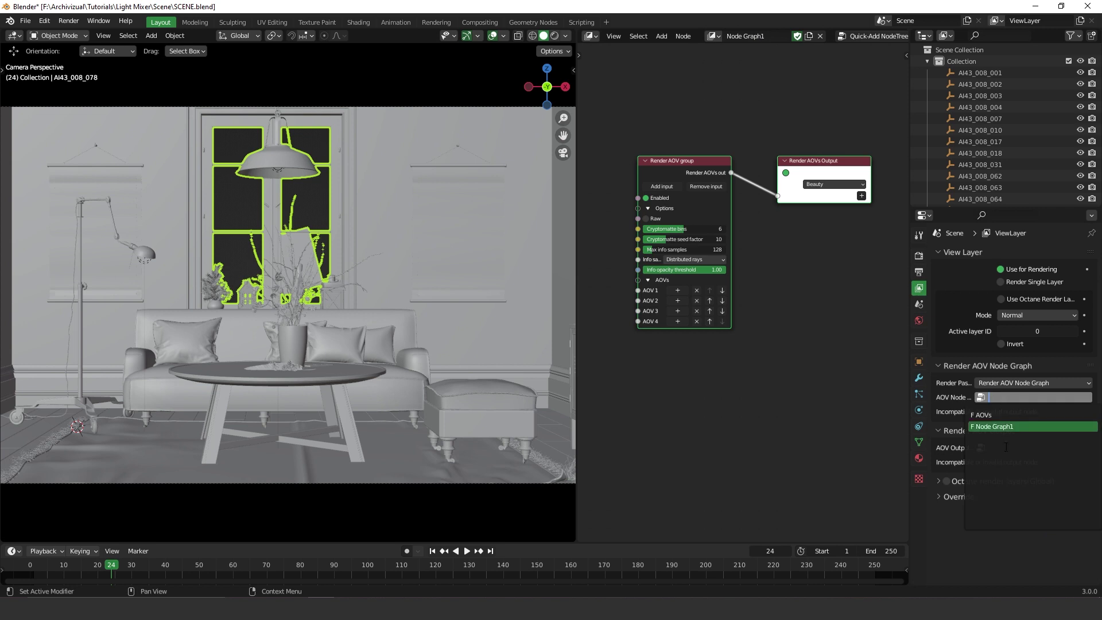
{"action": "left_click", "coordinate": [1008, 426]}
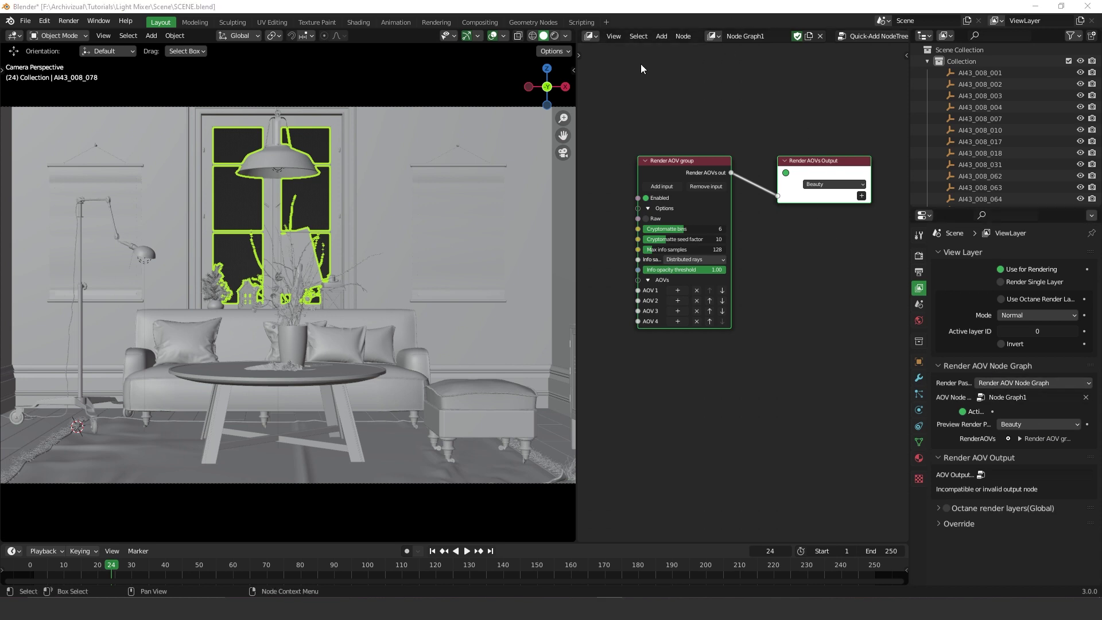
{"action": "left_click", "coordinate": [555, 36]}
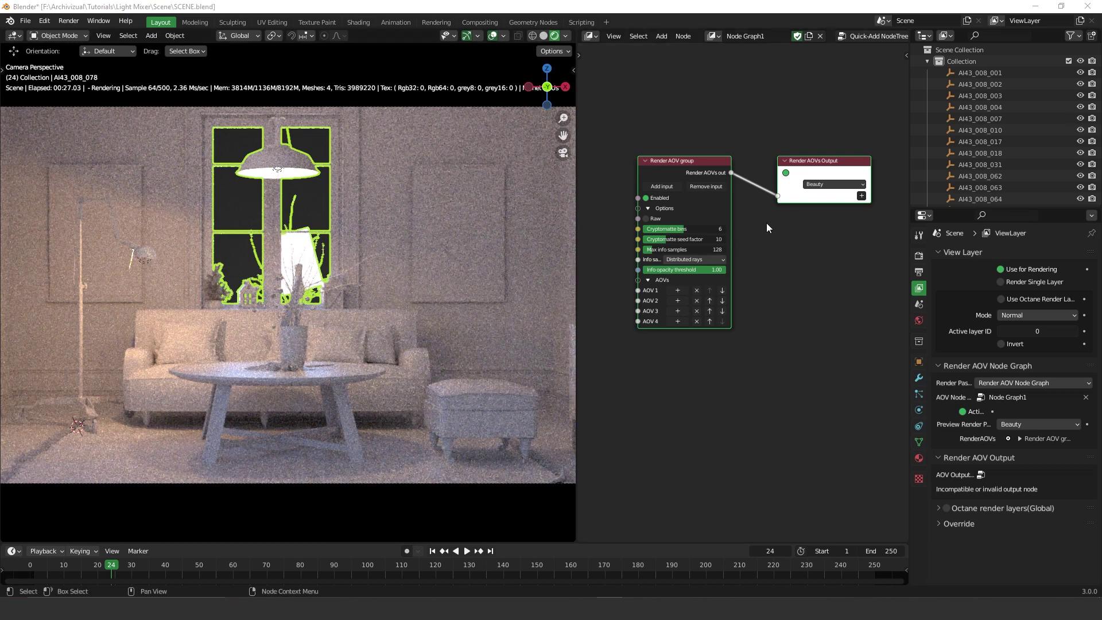
Rearrange the Render AOV group and output nodes, then set the output pass to Denoise Beauty.
{"action": "left_click_drag", "start_coordinate": [683, 157], "coordinate": [682, 180]}
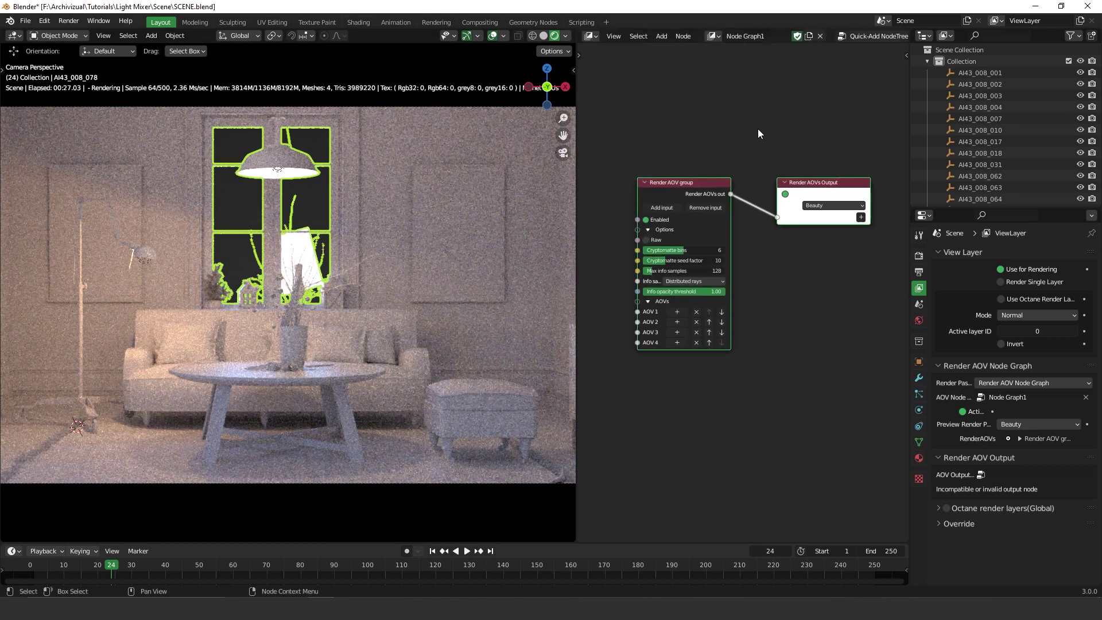
{"action": "left_click_drag", "start_coordinate": [831, 213], "coordinate": [827, 185]}
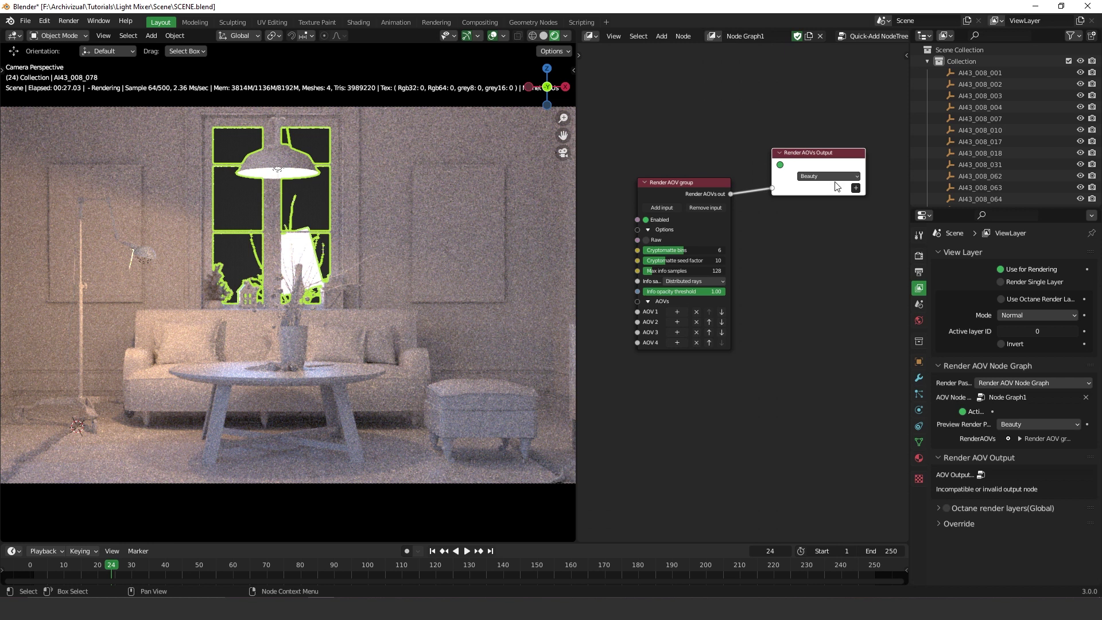
{"action": "left_click", "coordinate": [822, 176]}
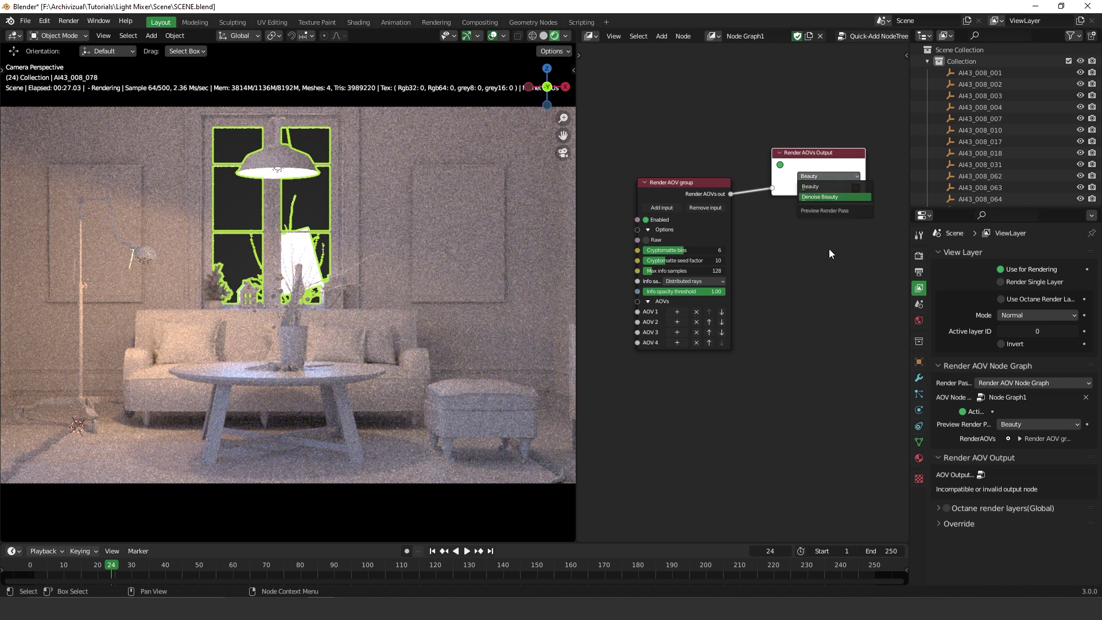
{"action": "left_click", "coordinate": [817, 189]}
{"action": "left_click_drag", "start_coordinate": [690, 188], "coordinate": [684, 156]}
{"action": "left_click", "coordinate": [822, 176]}
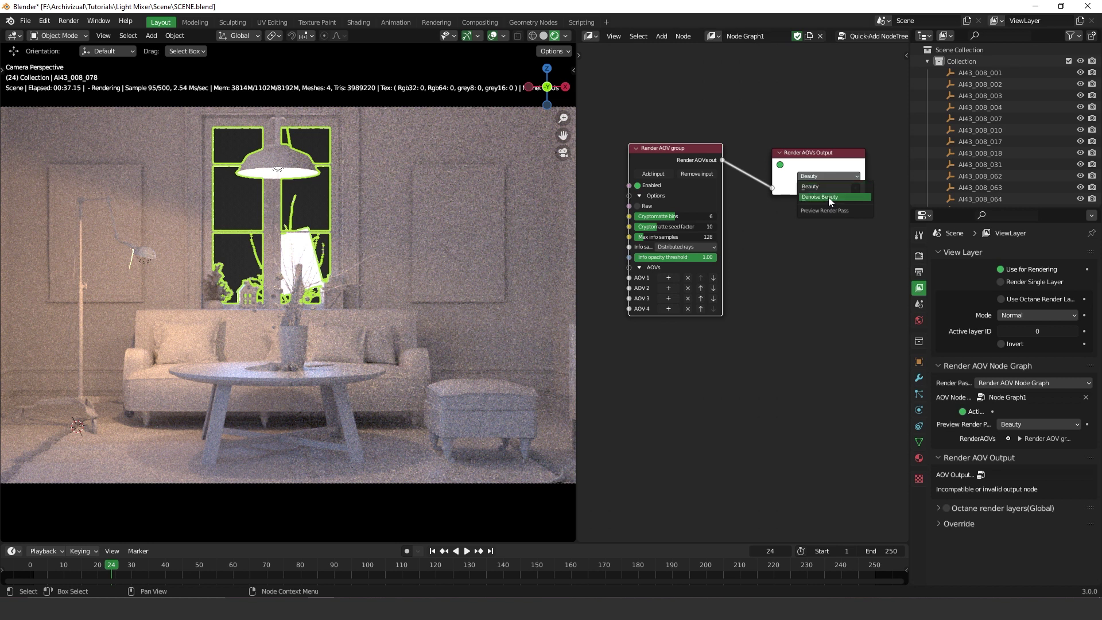
{"action": "left_click", "coordinate": [829, 199]}
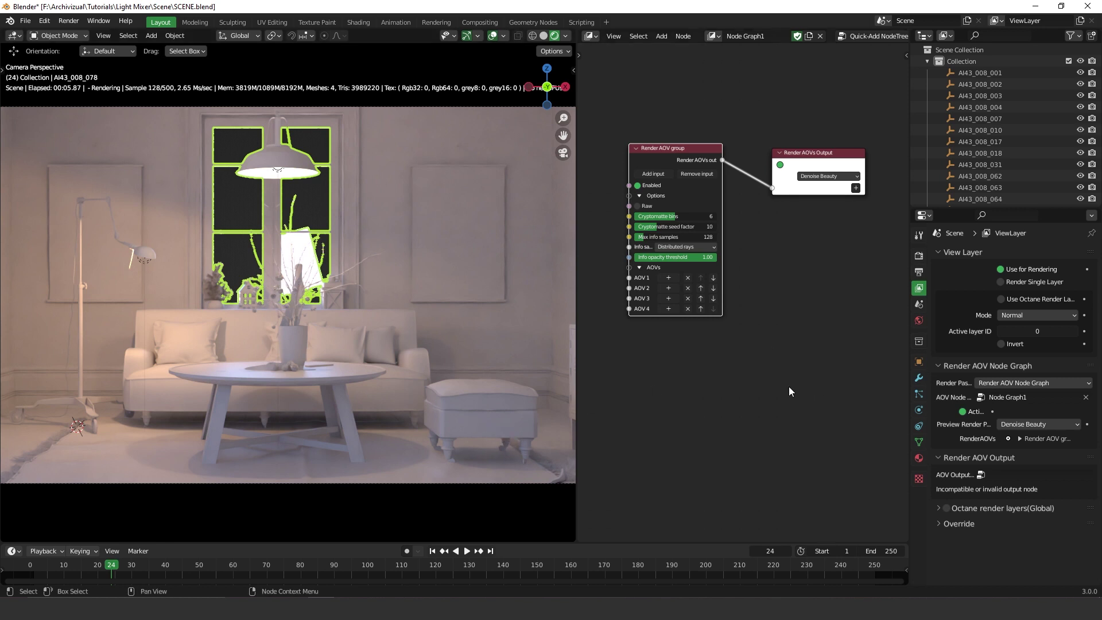
{"action": "middle_click_drag", "start_coordinate": [734, 345], "coordinate": [812, 360]}
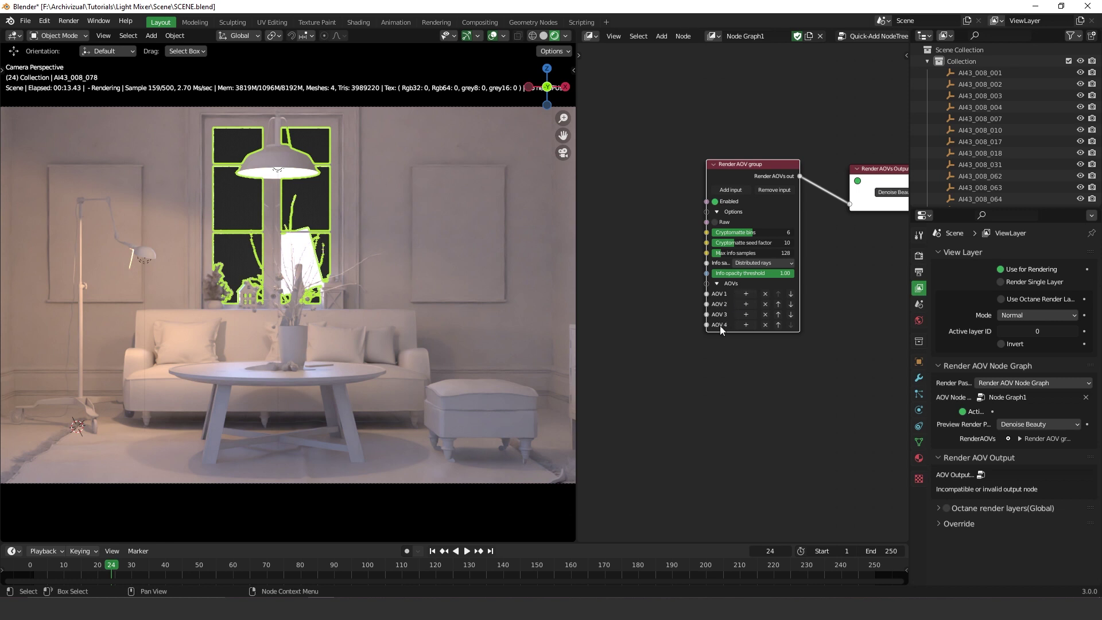
Add more AOV inputs to the Render AOV group, up to AOV 11.
{"action": "left_click", "coordinate": [730, 191]}
{"action": "left_click", "coordinate": [731, 190]}
{"action": "left_click", "coordinate": [731, 190]}
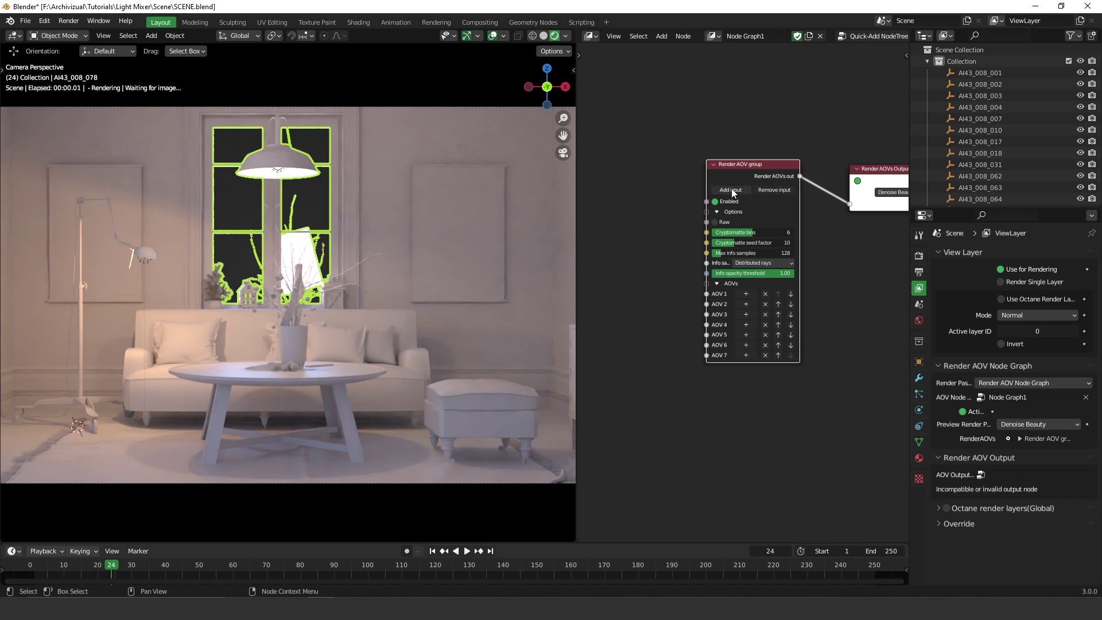
{"action": "left_click", "coordinate": [731, 190]}
{"action": "left_click", "coordinate": [731, 190]}
{"action": "left_click", "coordinate": [731, 190]}
{"action": "left_click", "coordinate": [731, 190]}
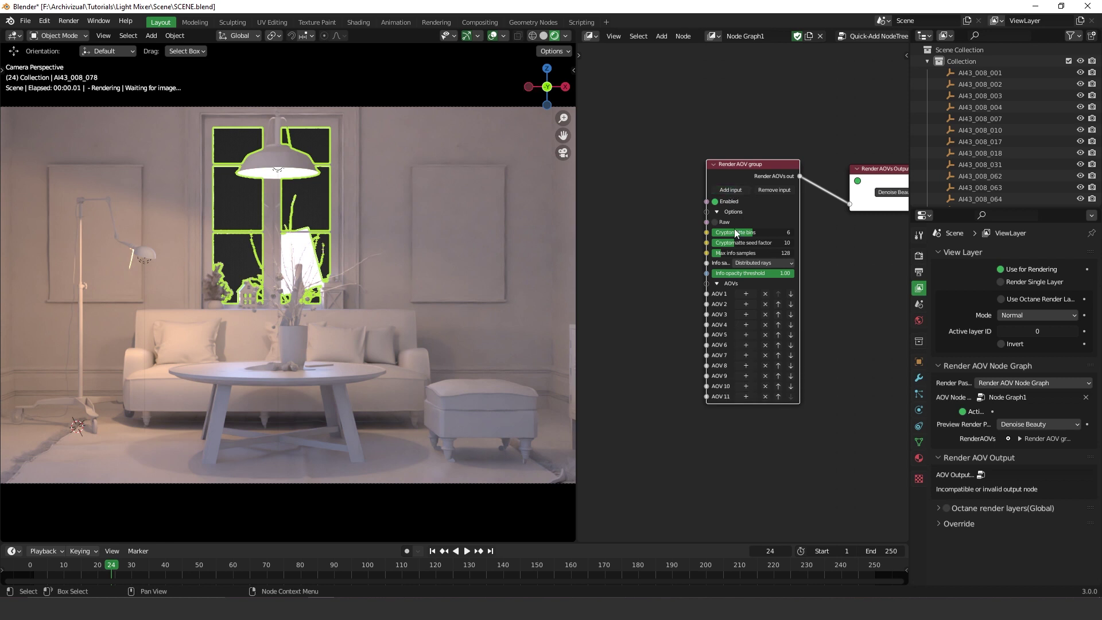
Connect a Diffuse AOV node (Beauty - surfaces) to AOV 1 and reframe the graph.
{"action": "left_click", "coordinate": [744, 294]}
{"action": "mouse_move", "coordinate": [748, 295]}
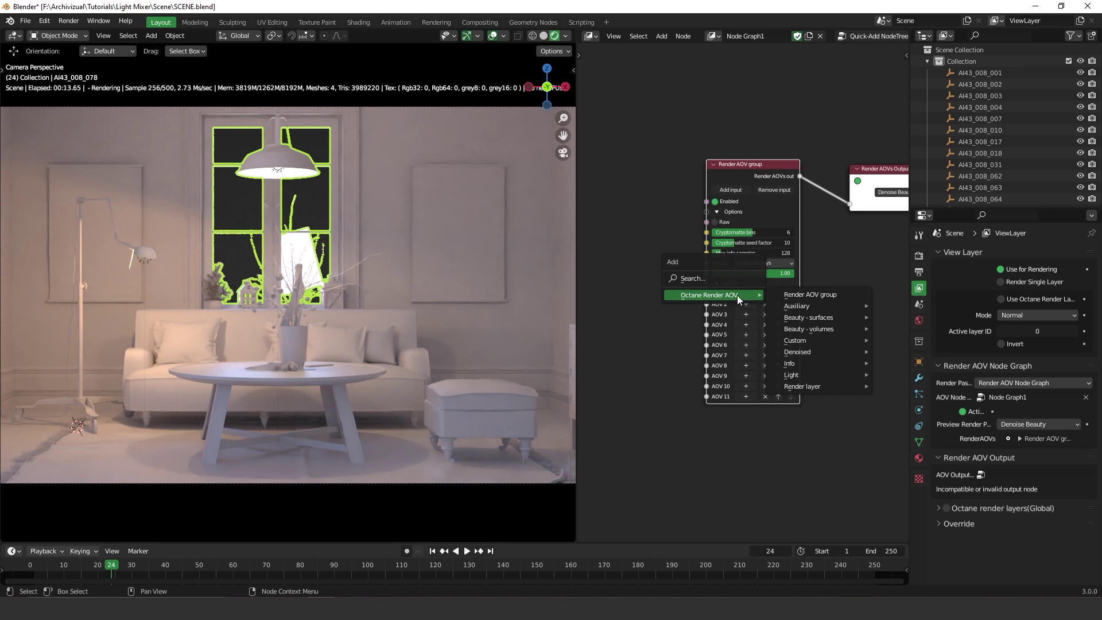
{"action": "mouse_move", "coordinate": [839, 306]}
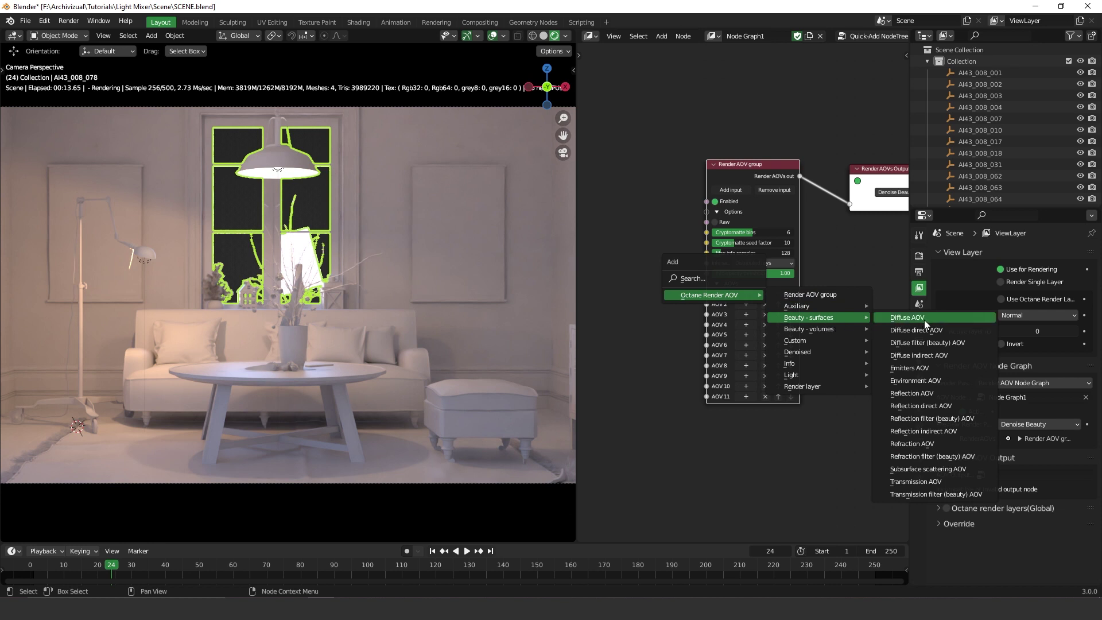
{"action": "left_click", "coordinate": [918, 320]}
{"action": "middle_click_drag", "start_coordinate": [819, 260], "coordinate": [827, 233]}
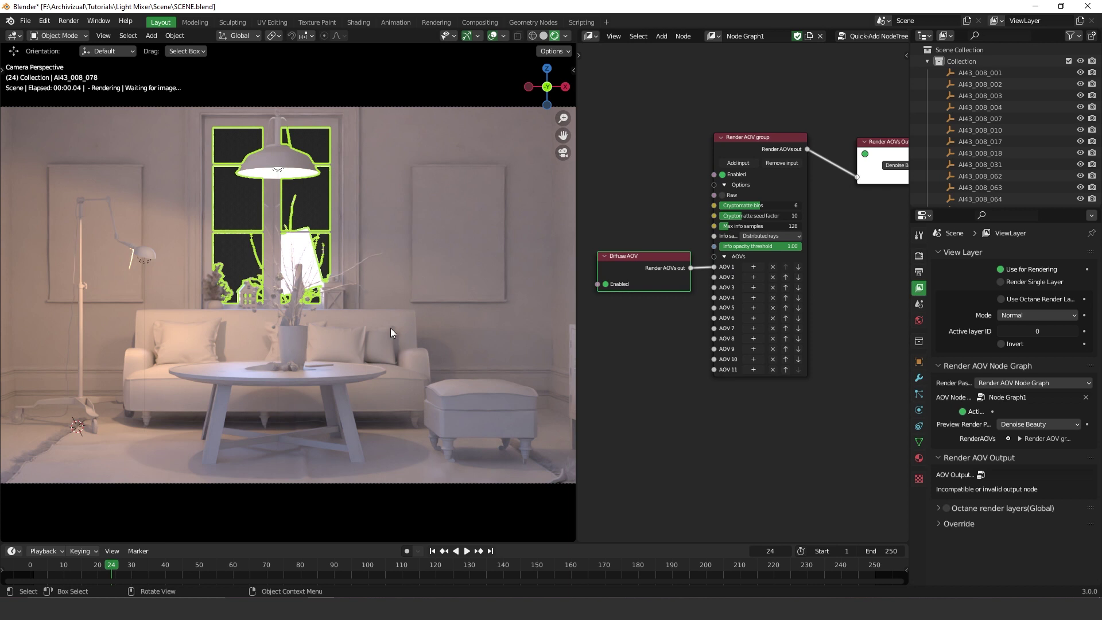
{"action": "middle_click_drag", "start_coordinate": [686, 267], "coordinate": [596, 285]}
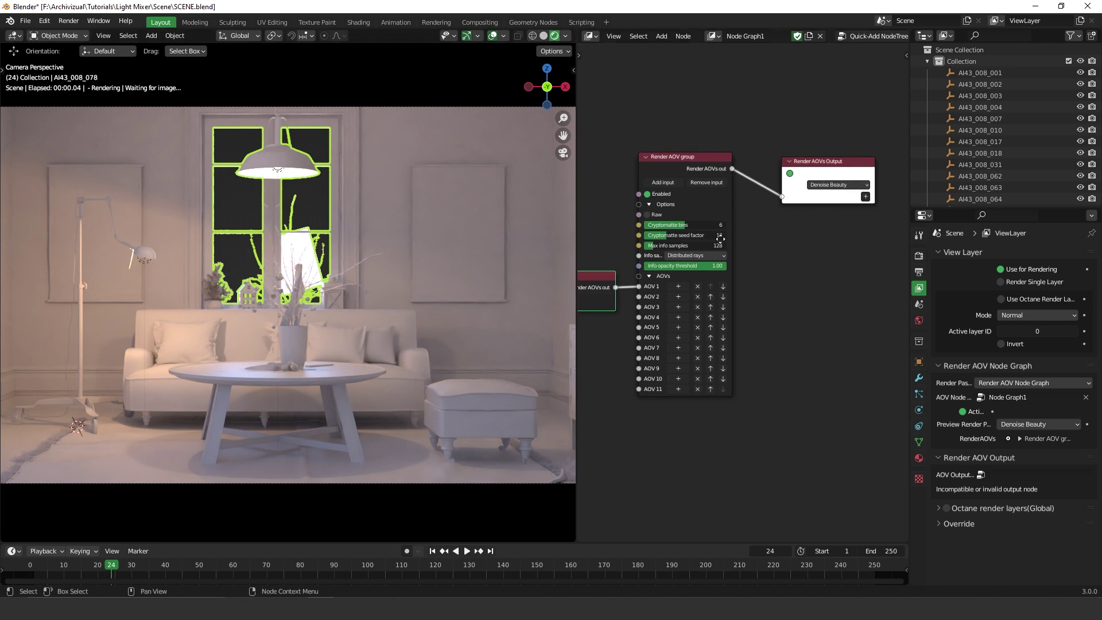
Set the Render AOVs Output to Diffuse, compare with Beauty, then return to Diffuse.
{"action": "left_click", "coordinate": [822, 184]}
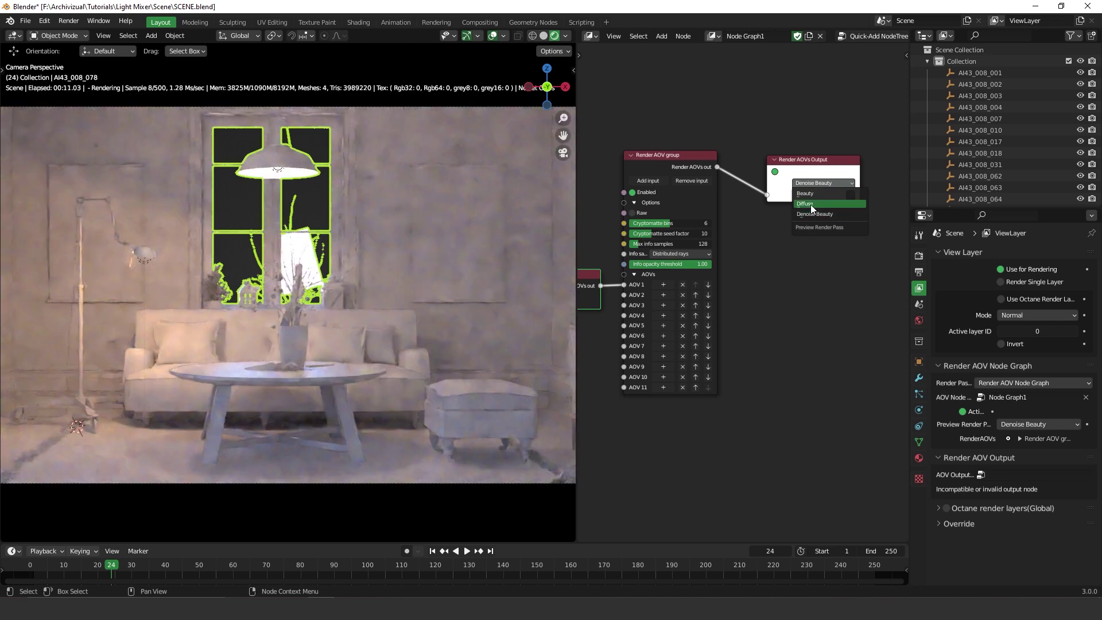
{"action": "left_click", "coordinate": [811, 205]}
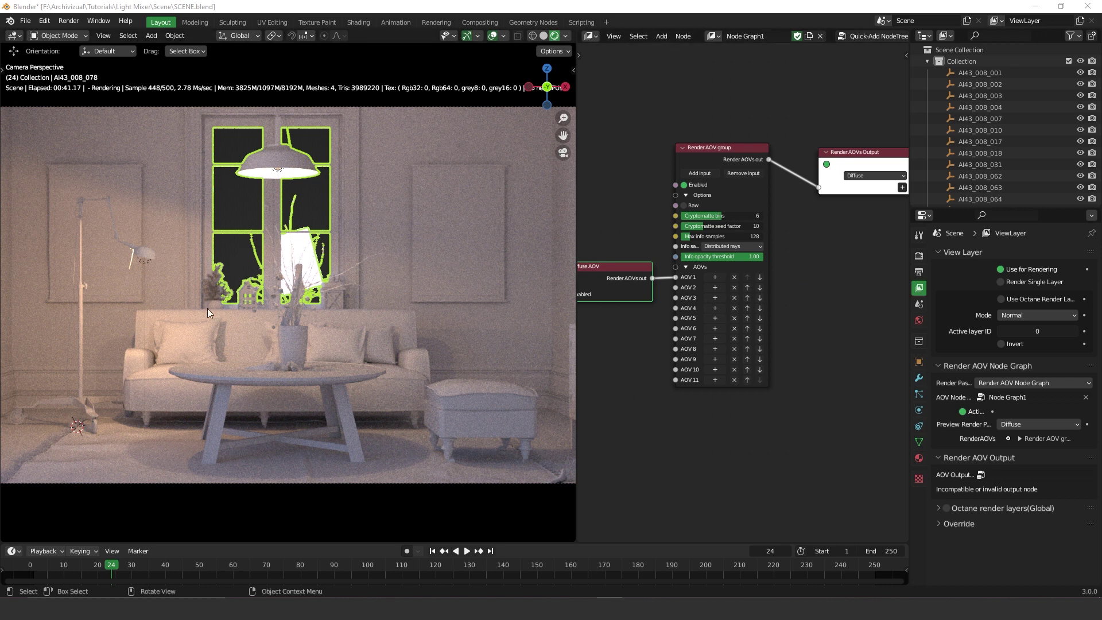
{"action": "left_click", "coordinate": [873, 175]}
{"action": "left_click", "coordinate": [866, 188]}
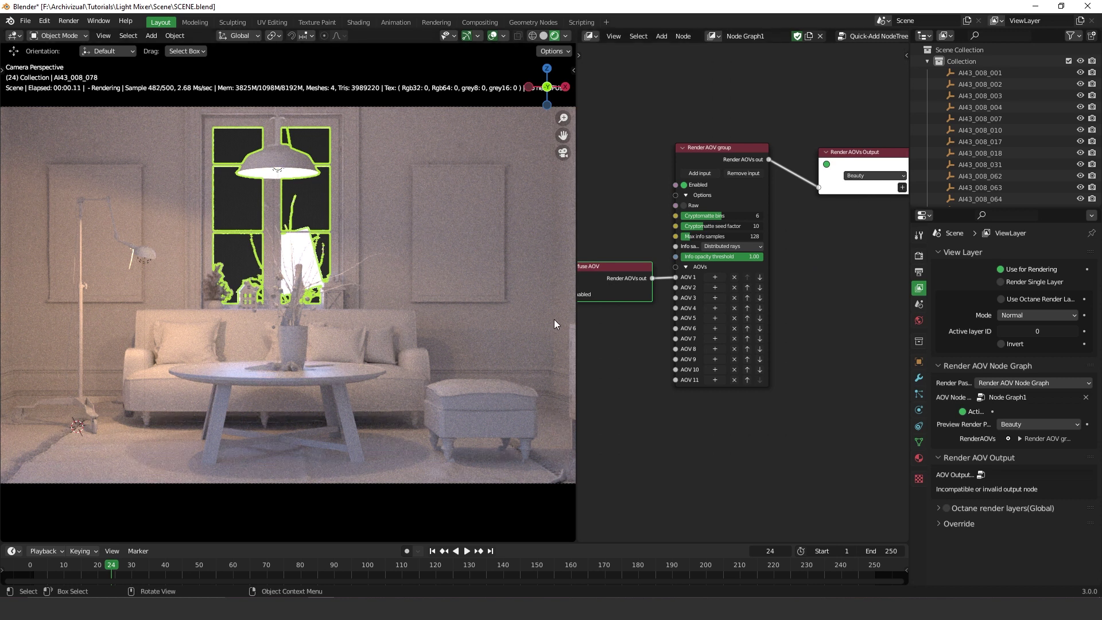
{"action": "left_click", "coordinate": [873, 175]}
{"action": "left_click", "coordinate": [870, 194]}
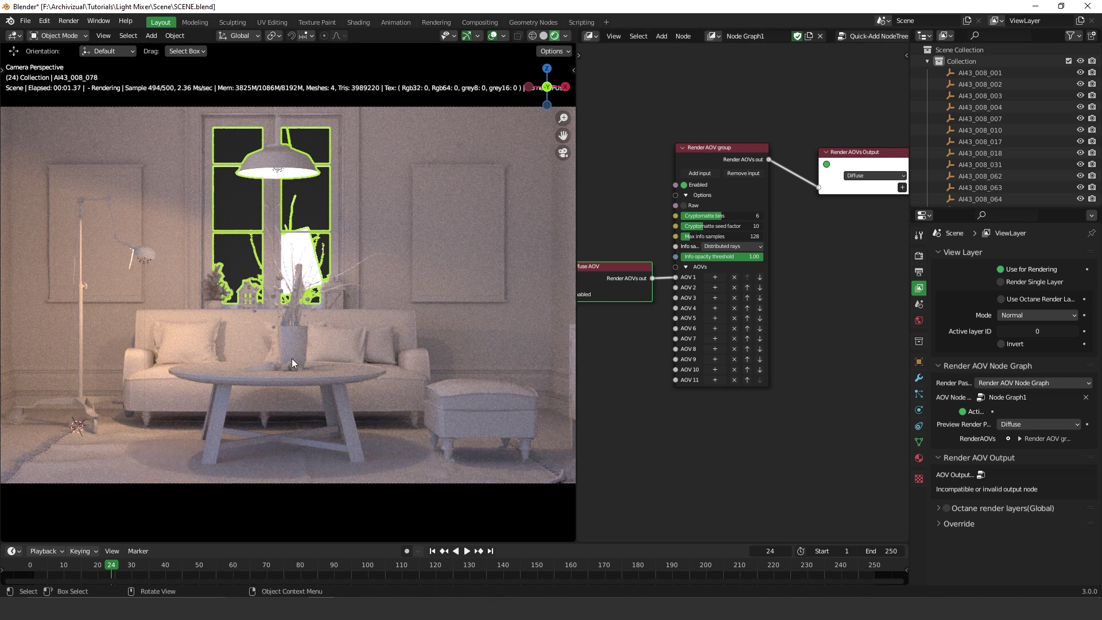
{"action": "left_click_drag", "start_coordinate": [611, 273], "coordinate": [582, 253]}
{"action": "middle_click_drag", "start_coordinate": [722, 282], "coordinate": [771, 267]}
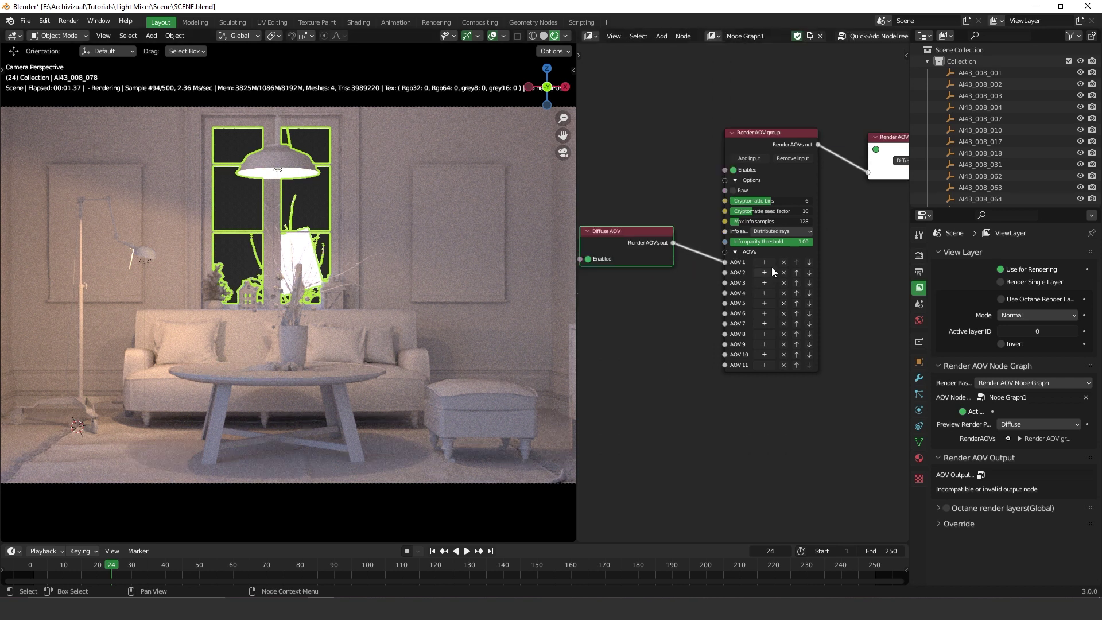
Add a Reflection AOV node on AOV 2 and preview the Reflection pass in the output node.
{"action": "key", "text": "shift+a"}
{"action": "mouse_move", "coordinate": [774, 273]}
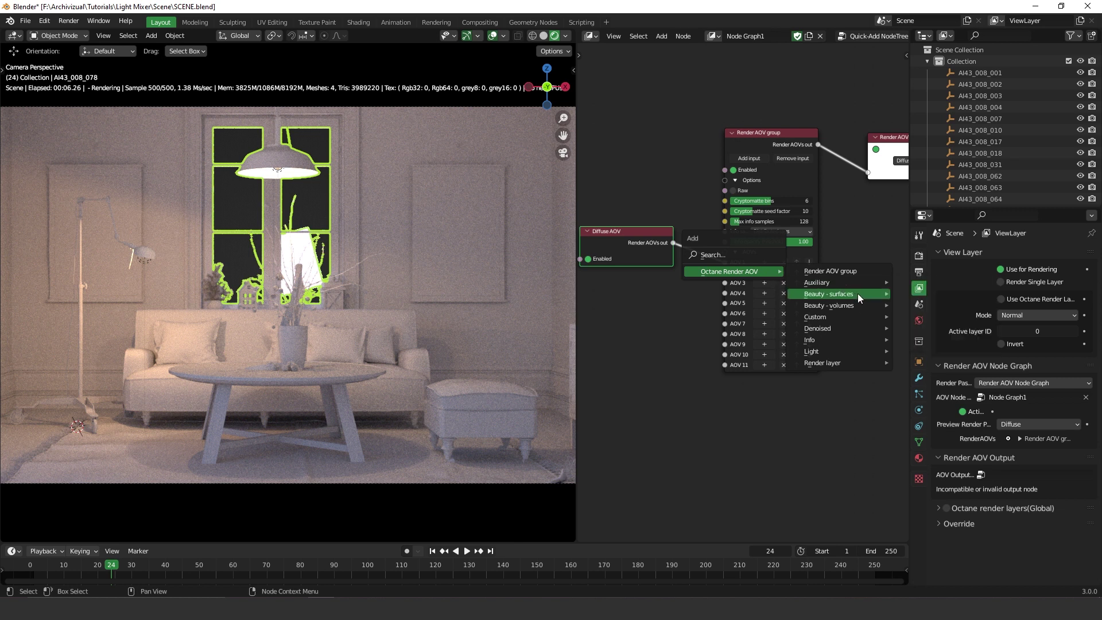
{"action": "mouse_move", "coordinate": [857, 294]}
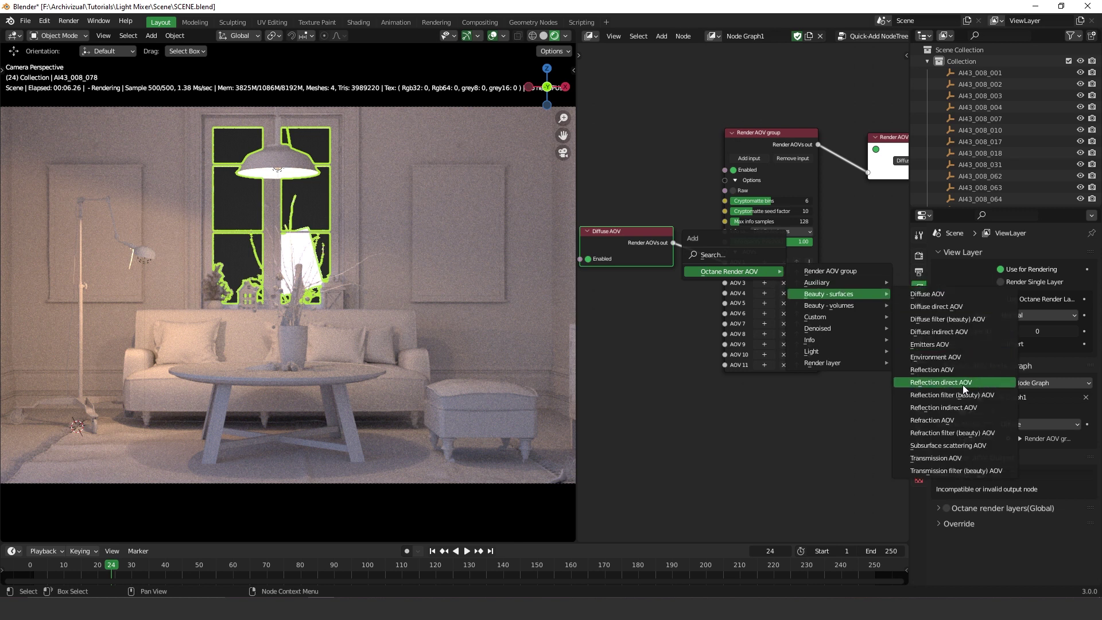
{"action": "left_click", "coordinate": [956, 370]}
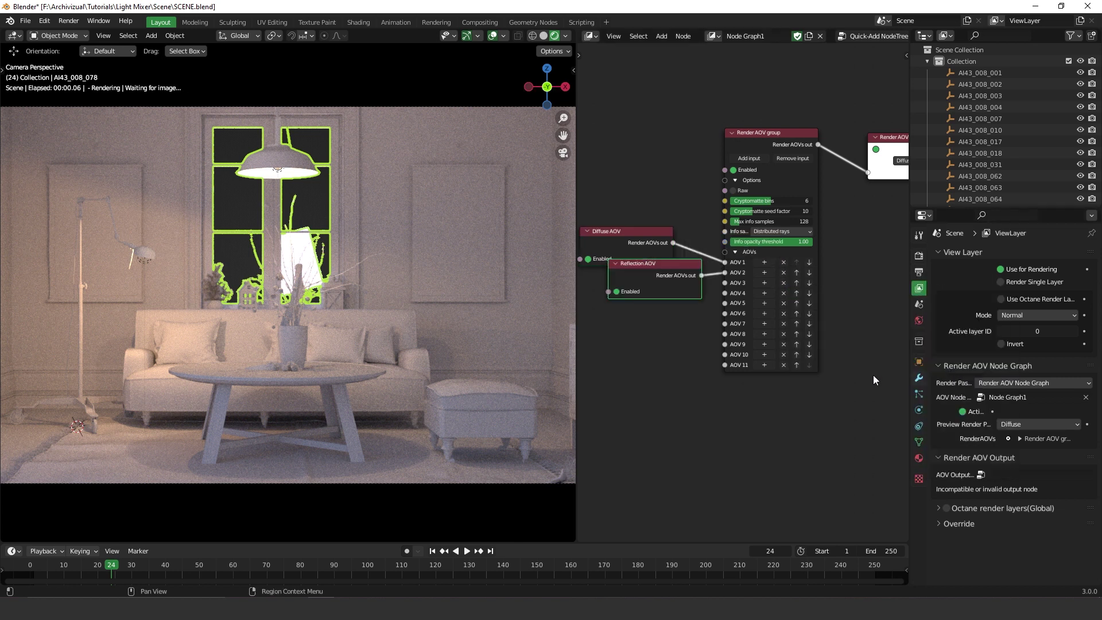
{"action": "middle_click_drag", "start_coordinate": [873, 380], "coordinate": [795, 377]}
{"action": "left_click", "coordinate": [837, 158]}
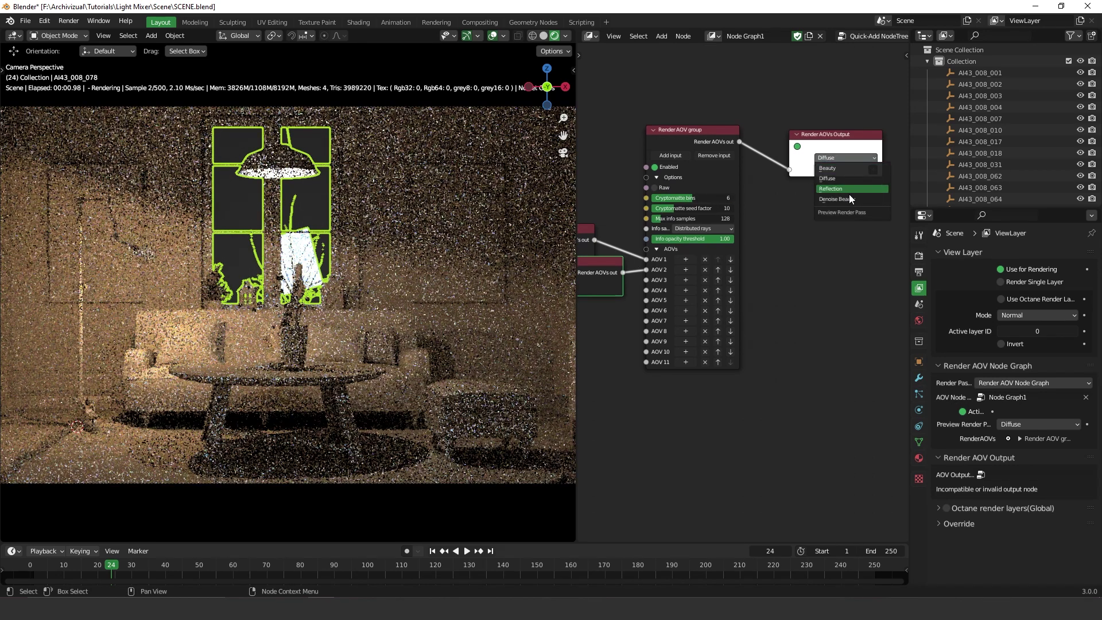
{"action": "left_click", "coordinate": [834, 189]}
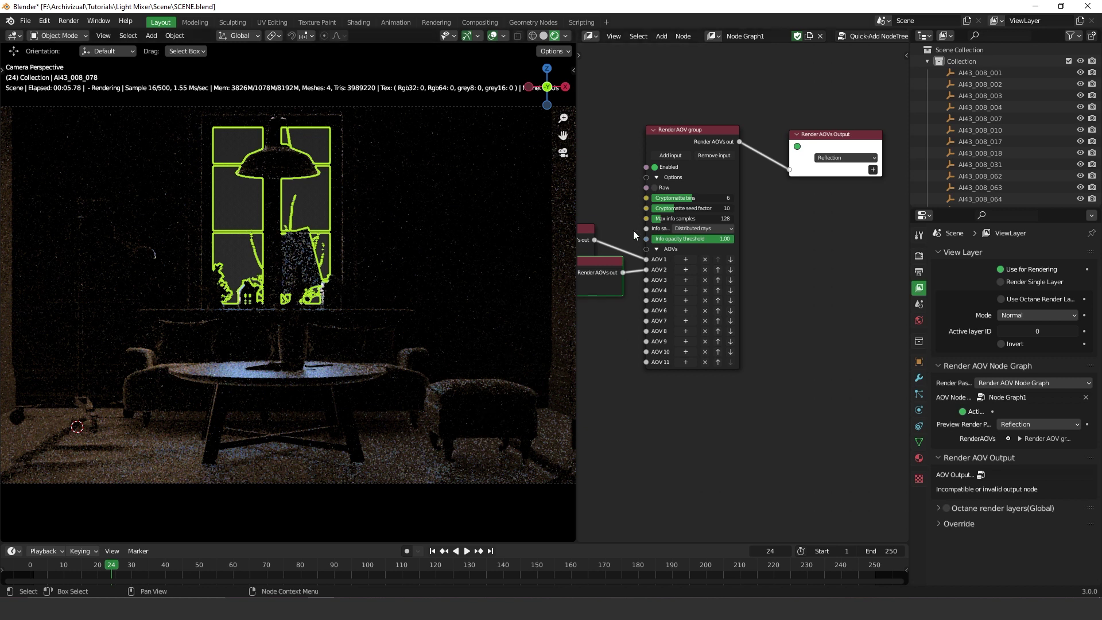
Add a Z-depth AOV node from Info into AOV 3 and preview the Z-depth pass.
{"action": "middle_click_drag", "start_coordinate": [678, 288], "coordinate": [768, 278]}
{"action": "key", "text": "shift+a"}
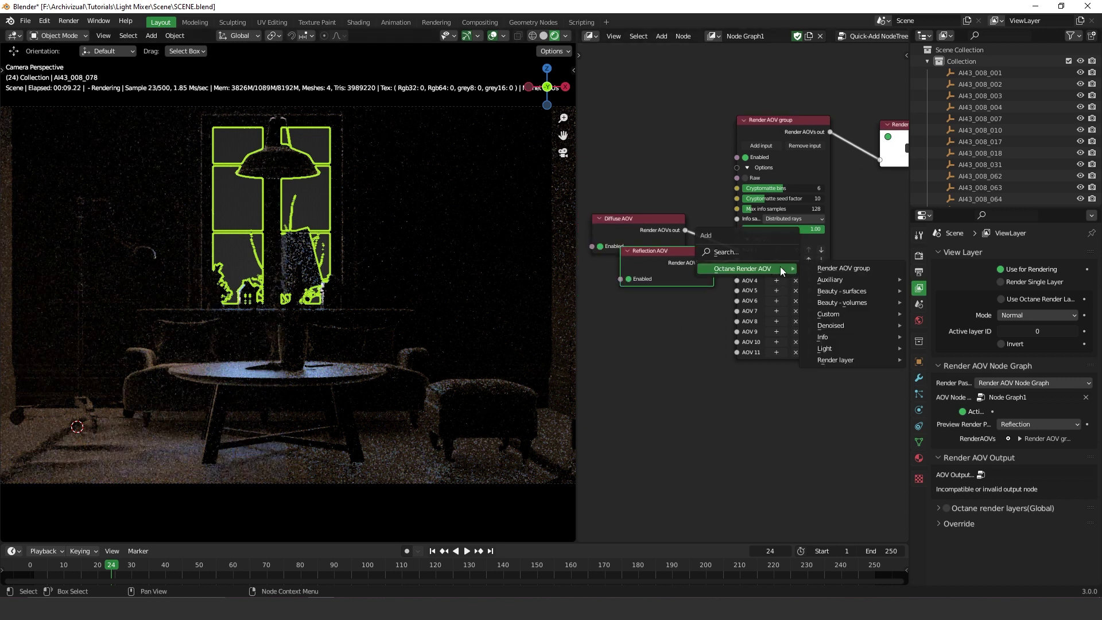
{"action": "mouse_move", "coordinate": [880, 292]}
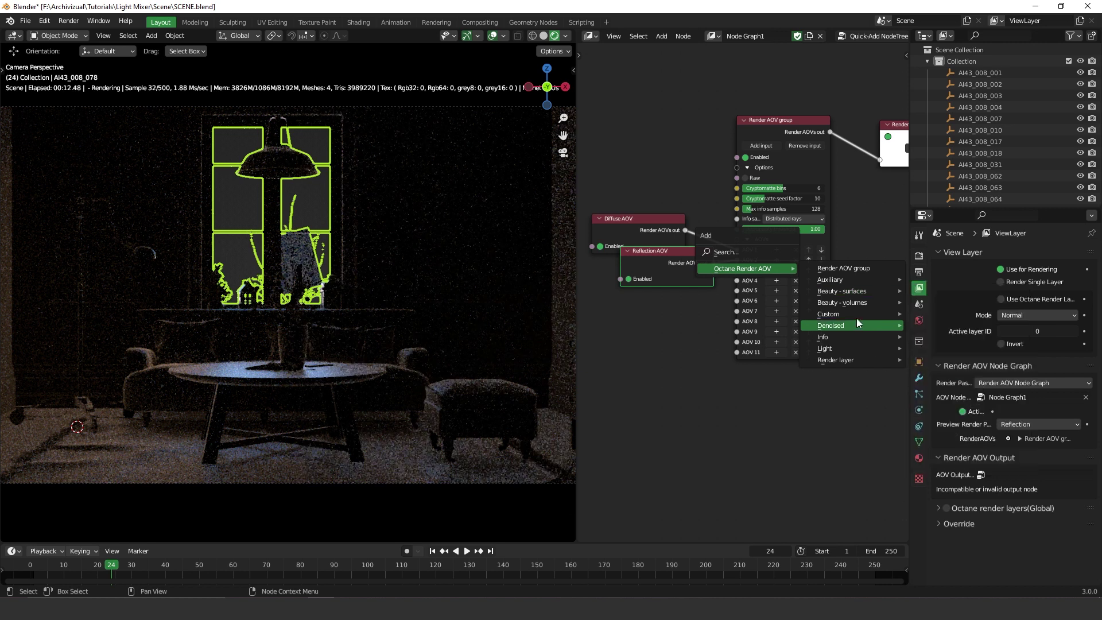
{"action": "mouse_move", "coordinate": [841, 339]}
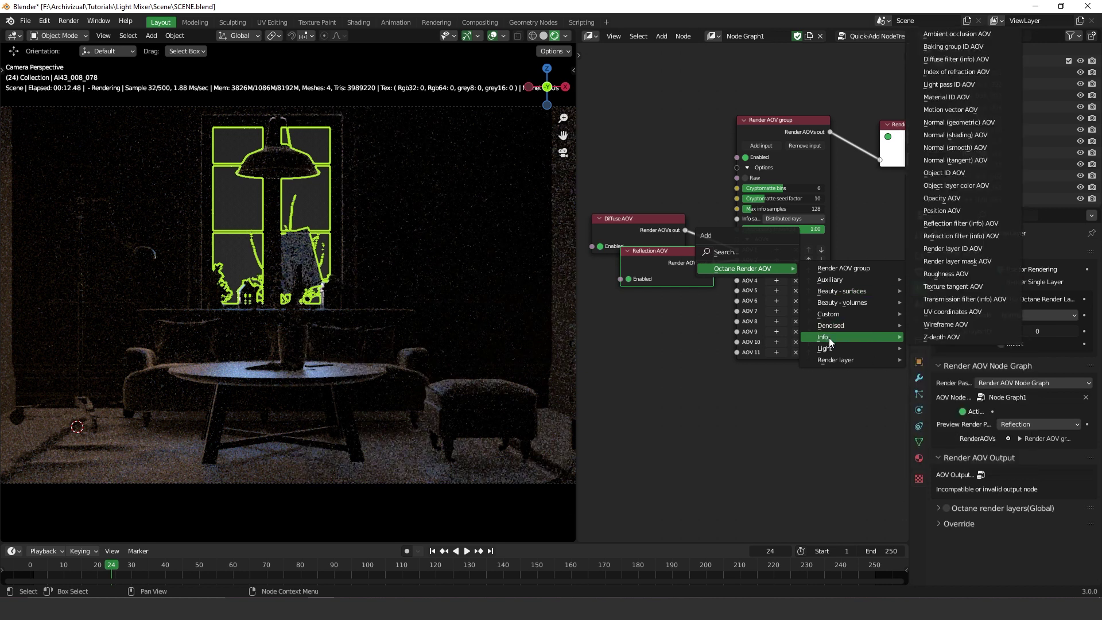
{"action": "left_click", "coordinate": [952, 334]}
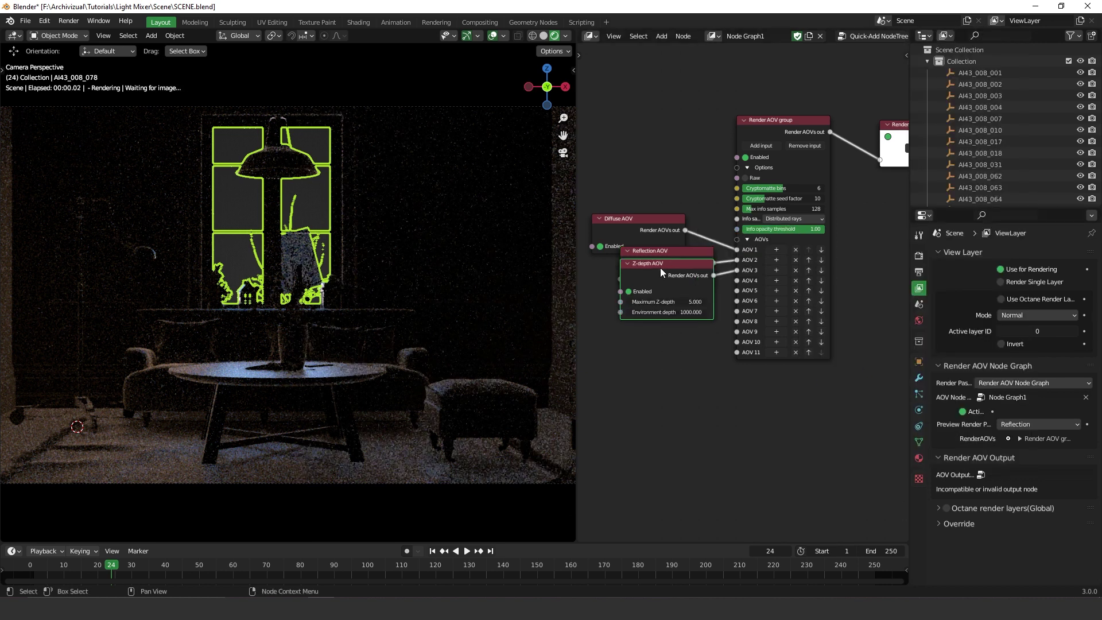
{"action": "left_click_drag", "start_coordinate": [660, 273], "coordinate": [637, 302]}
{"action": "middle_click_drag", "start_coordinate": [637, 302], "coordinate": [574, 288]}
{"action": "left_click", "coordinate": [861, 134]}
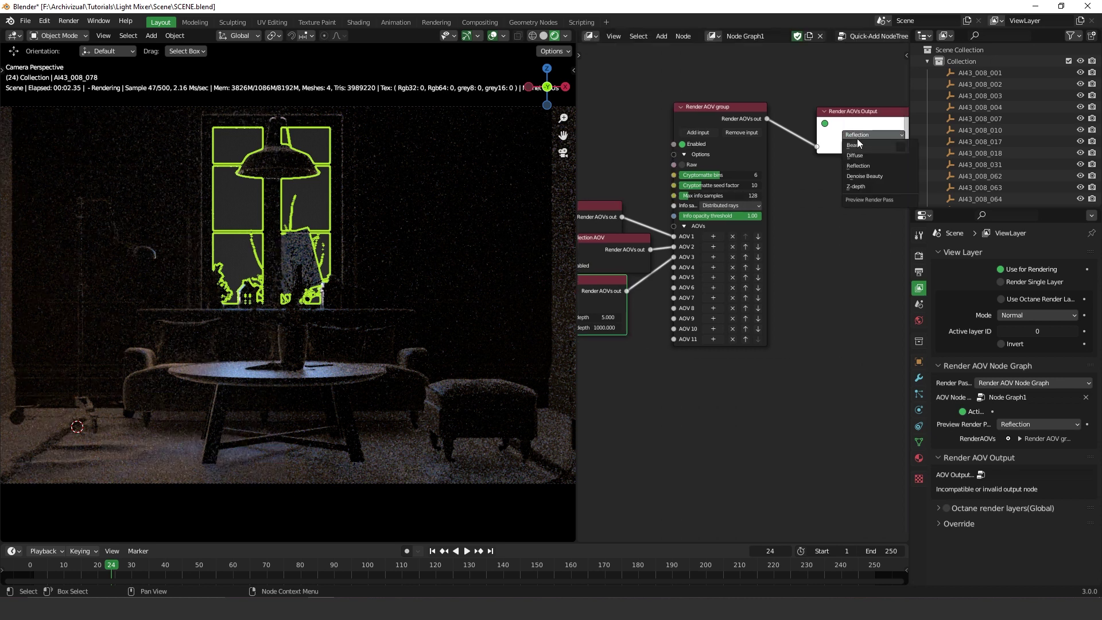
{"action": "left_click", "coordinate": [859, 188]}
Raise the Z-depth AOV's Maximum Z-depth from 5.000 to 22.050.
{"action": "middle_click_drag", "start_coordinate": [645, 293], "coordinate": [800, 220]}
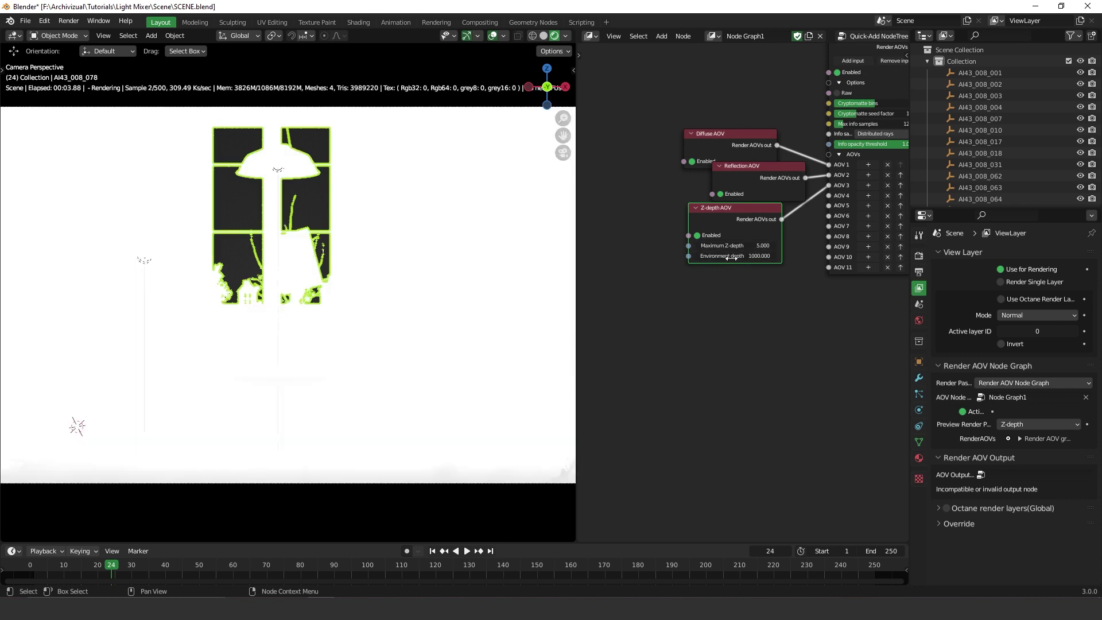
{"action": "left_click_drag", "start_coordinate": [720, 246], "coordinate": [769, 245]}
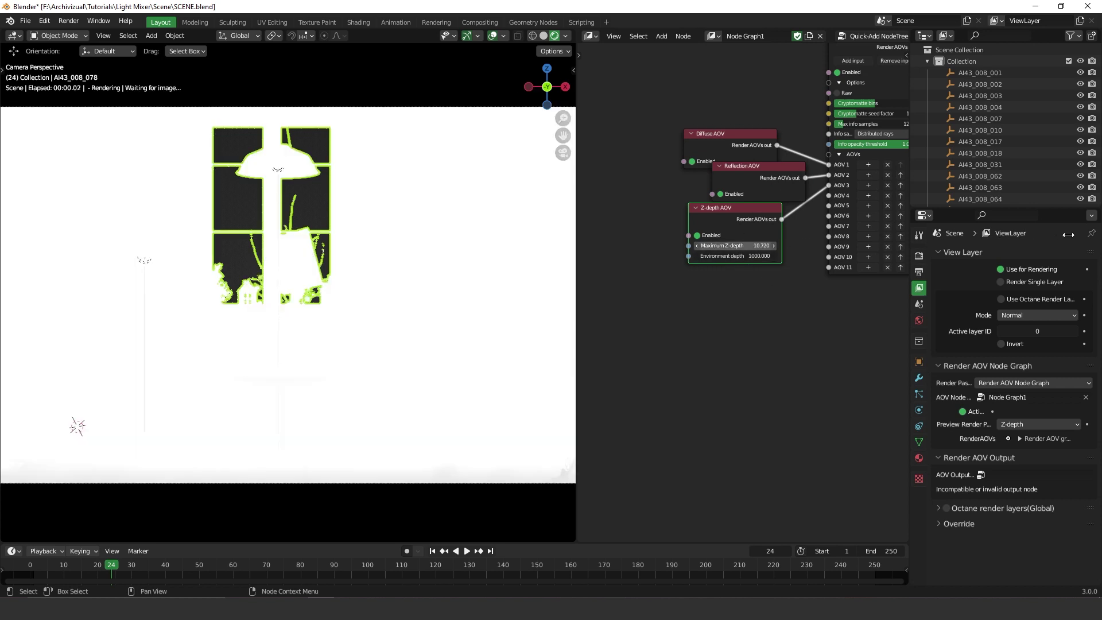
{"action": "left_click_drag", "start_coordinate": [1068, 235], "coordinate": [1080, 235]}
{"action": "left_click_drag", "start_coordinate": [735, 245], "coordinate": [758, 246]}
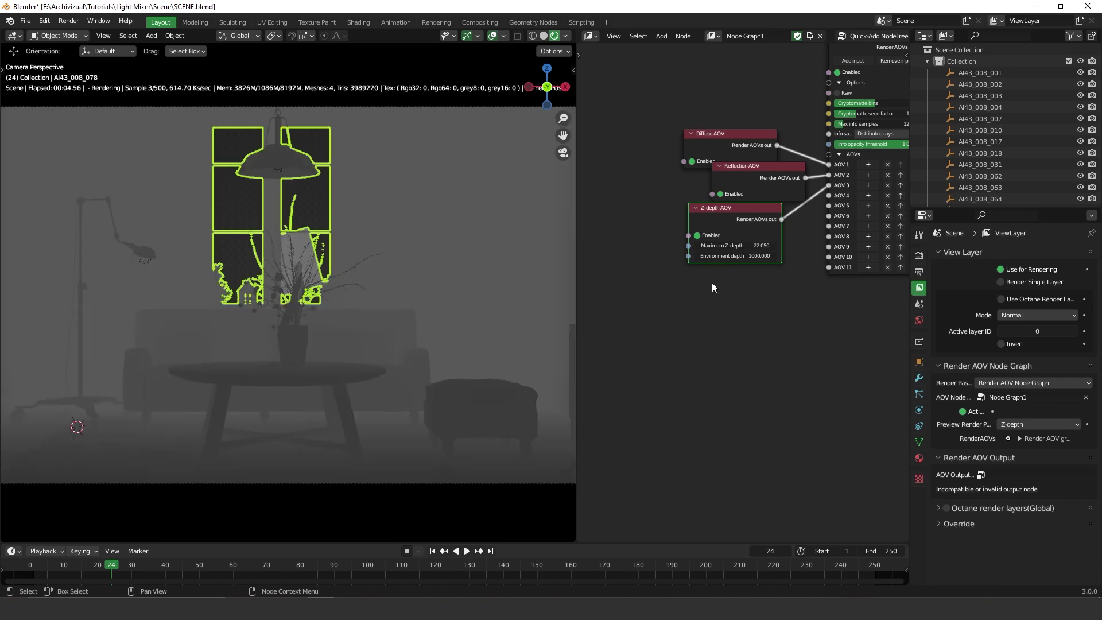
Add a Wireframe AOV node from Info into AOV 4 and preview the Wireframe pass.
{"action": "middle_click_drag", "start_coordinate": [822, 325], "coordinate": [695, 328]}
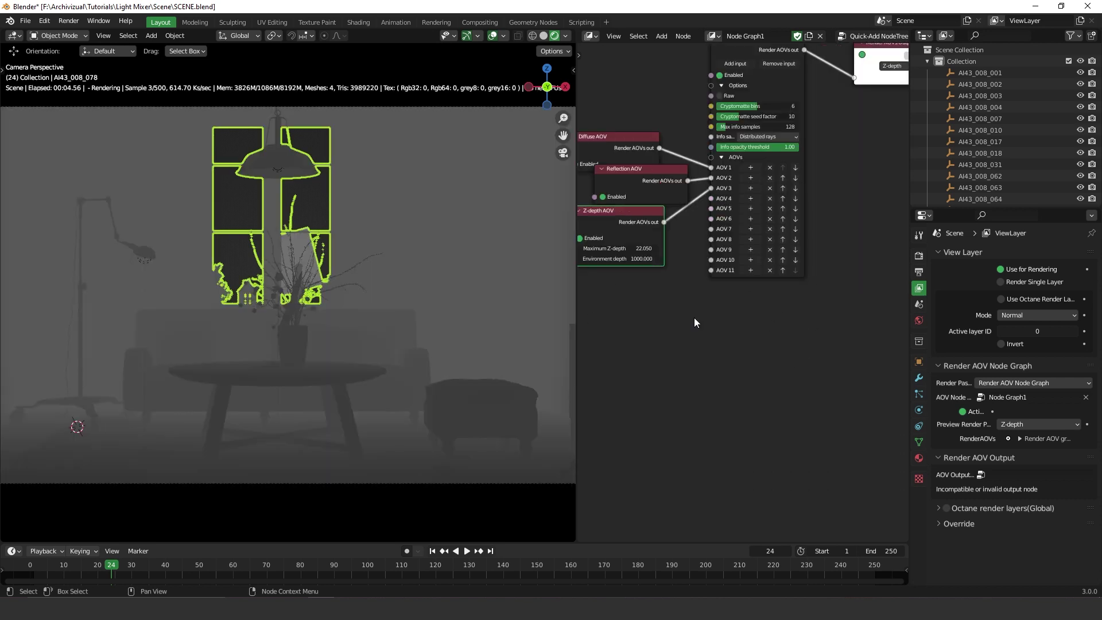
{"action": "left_click", "coordinate": [743, 200]}
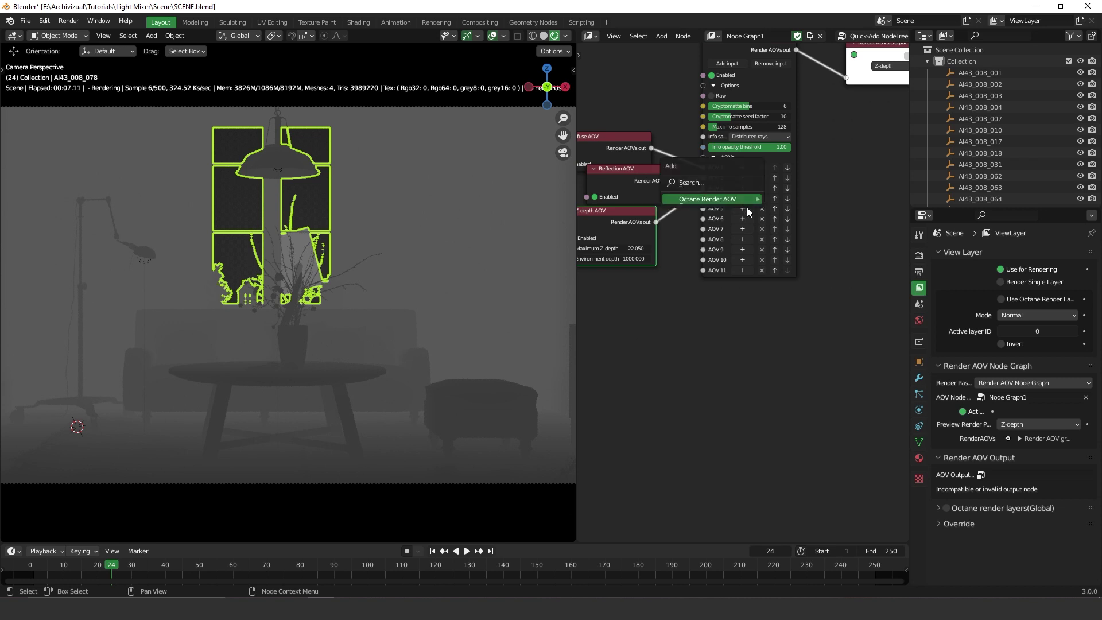
{"action": "mouse_move", "coordinate": [805, 256]}
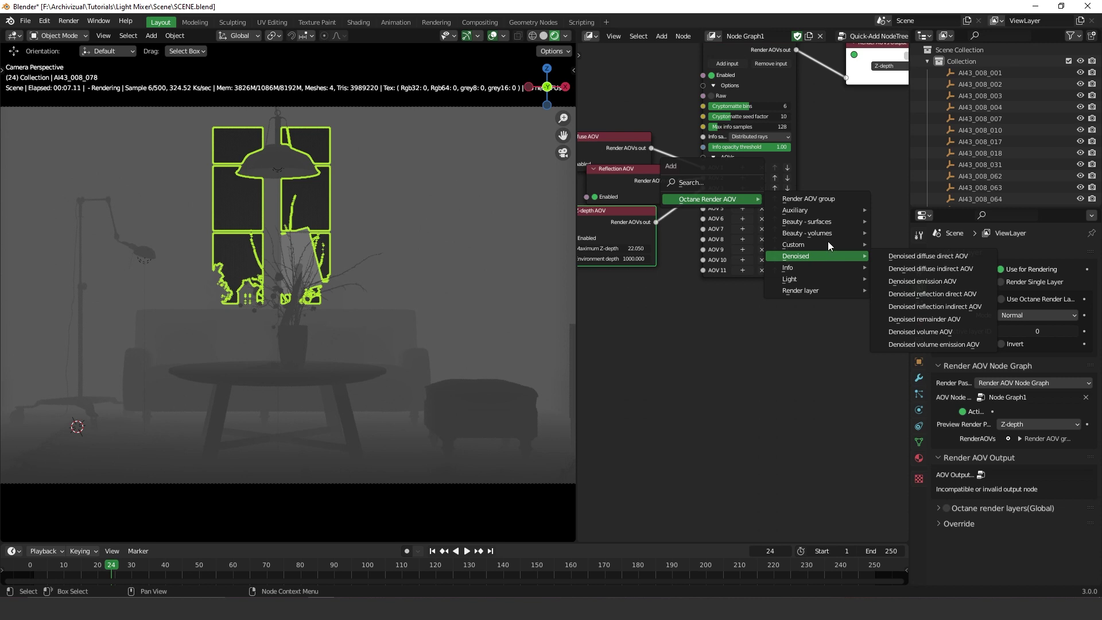
{"action": "mouse_move", "coordinate": [810, 218]}
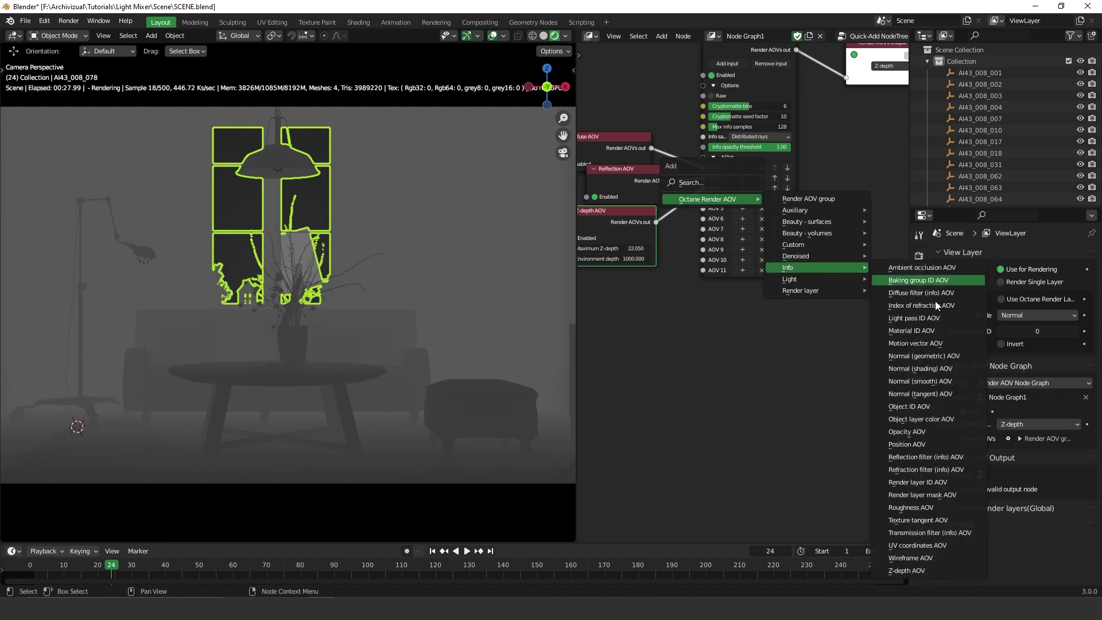
{"action": "key", "text": "Escape"}
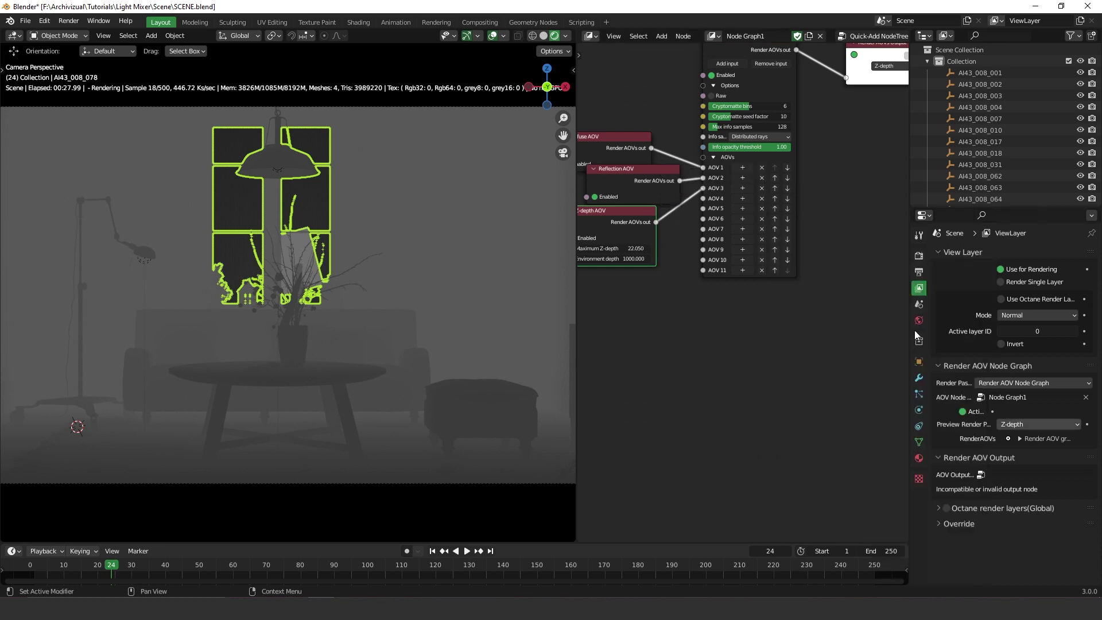
{"action": "left_click", "coordinate": [740, 198]}
{"action": "mouse_move", "coordinate": [822, 267]}
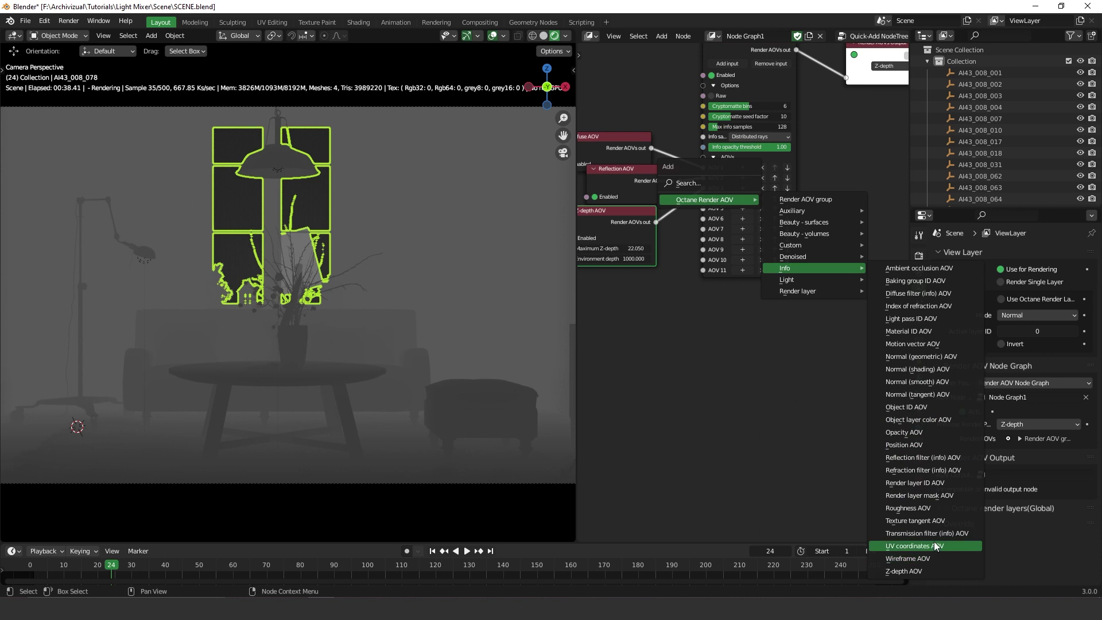
{"action": "left_click", "coordinate": [916, 559]}
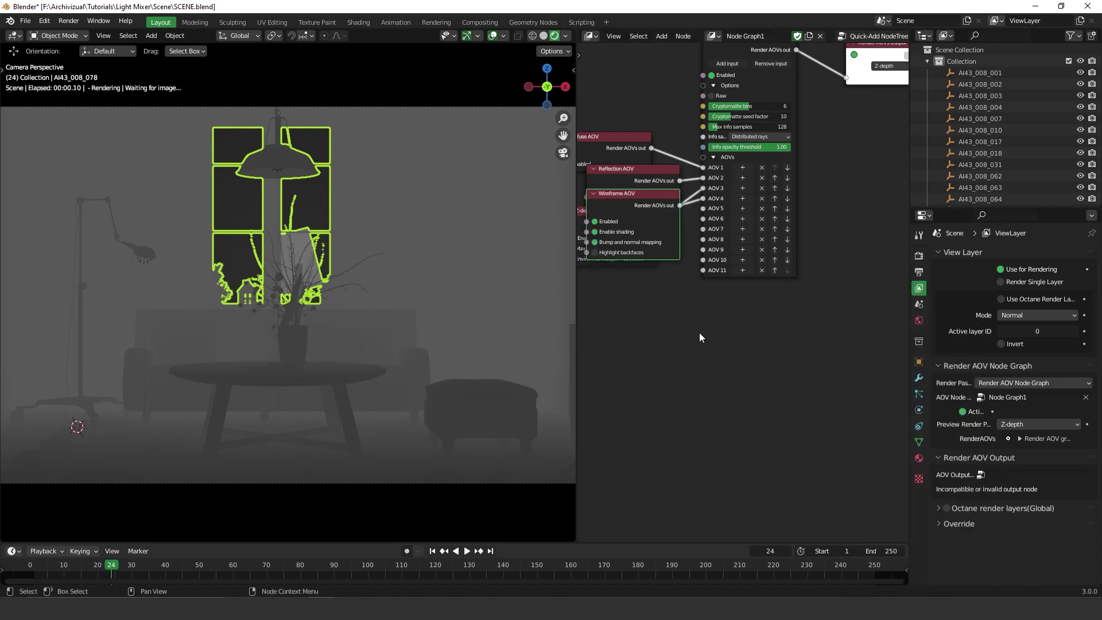
{"action": "left_click", "coordinate": [885, 65]}
{"action": "left_click", "coordinate": [890, 128]}
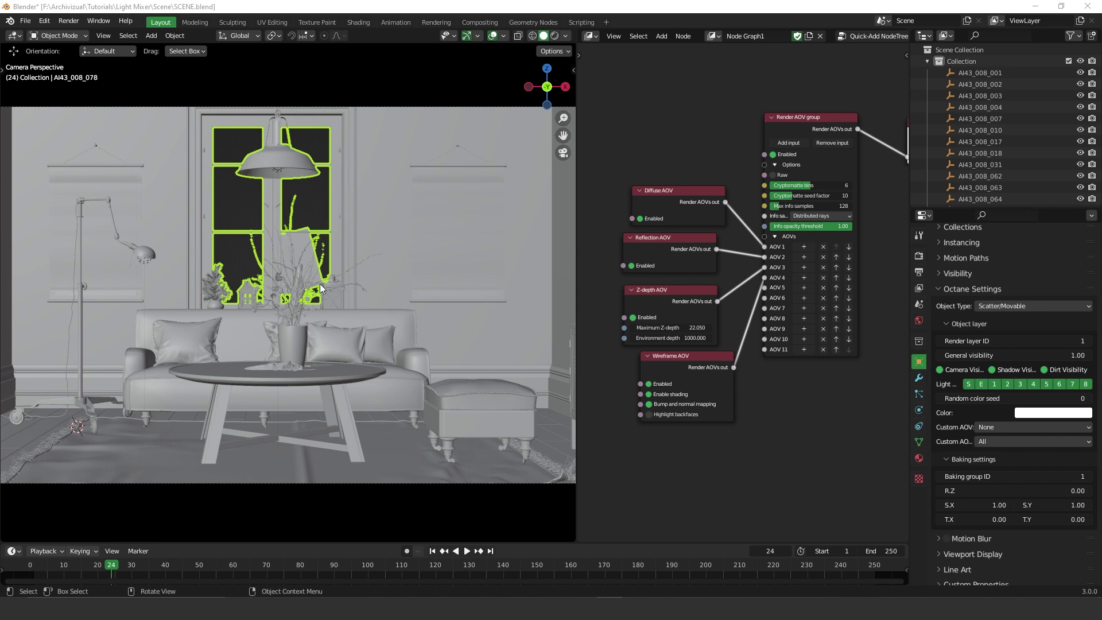
In Edit Mode, select all geometry linked to the hanging lamp.
{"action": "key", "text": "Tab"}
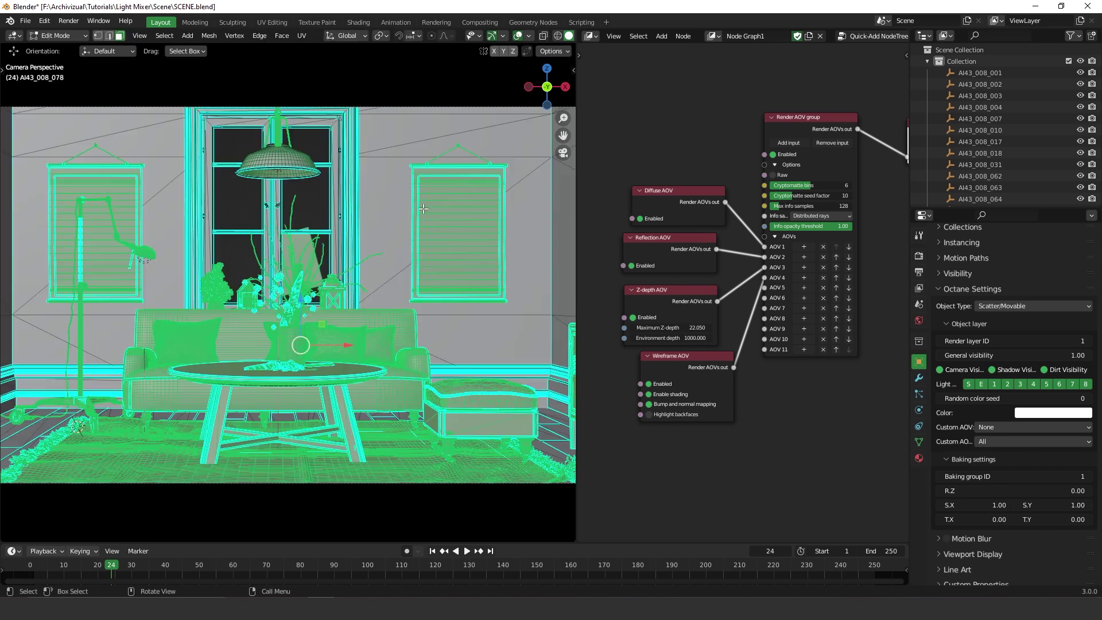
{"action": "left_click", "coordinate": [427, 209]}
{"action": "left_click", "coordinate": [414, 148]}
{"action": "left_click", "coordinate": [289, 155]}
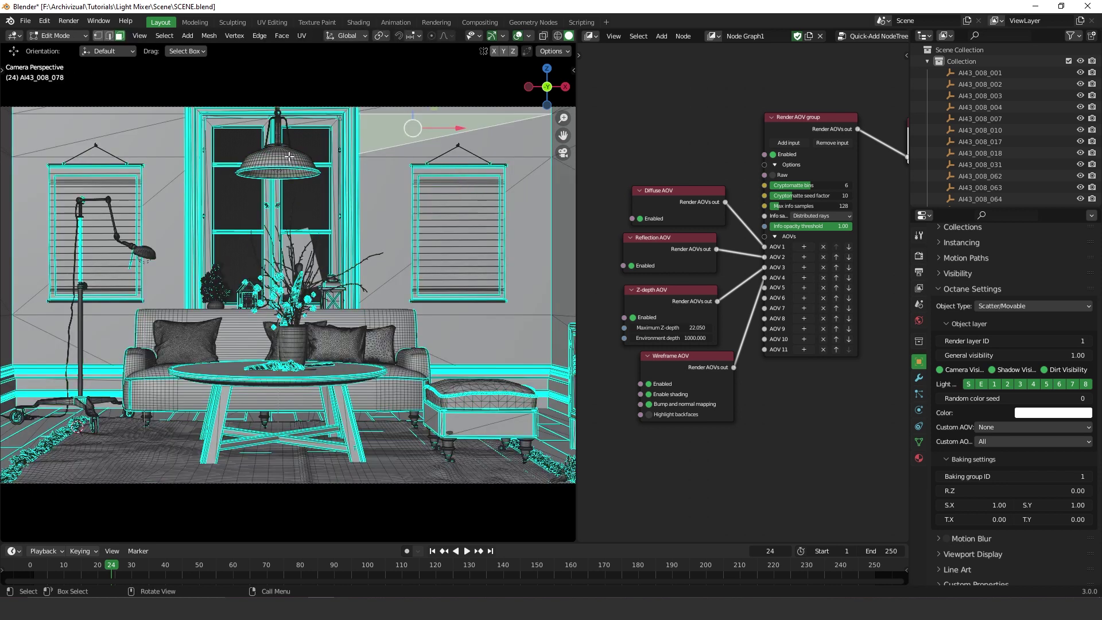
{"action": "left_click", "coordinate": [287, 155]}
{"action": "key", "text": "ctrl+l"}
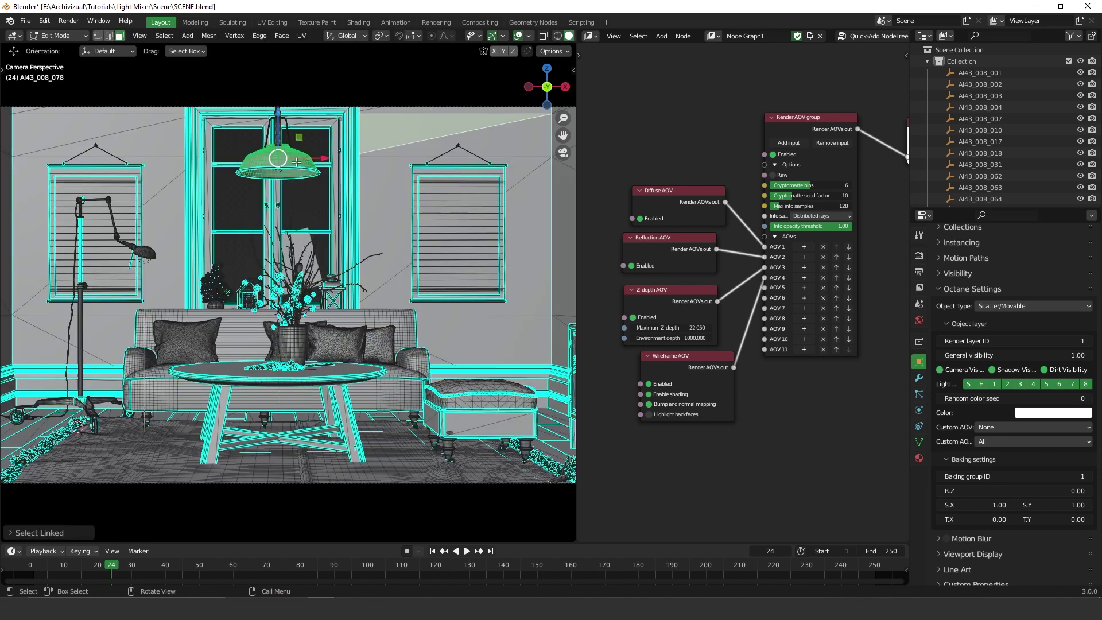
{"action": "key", "text": "alt+a"}
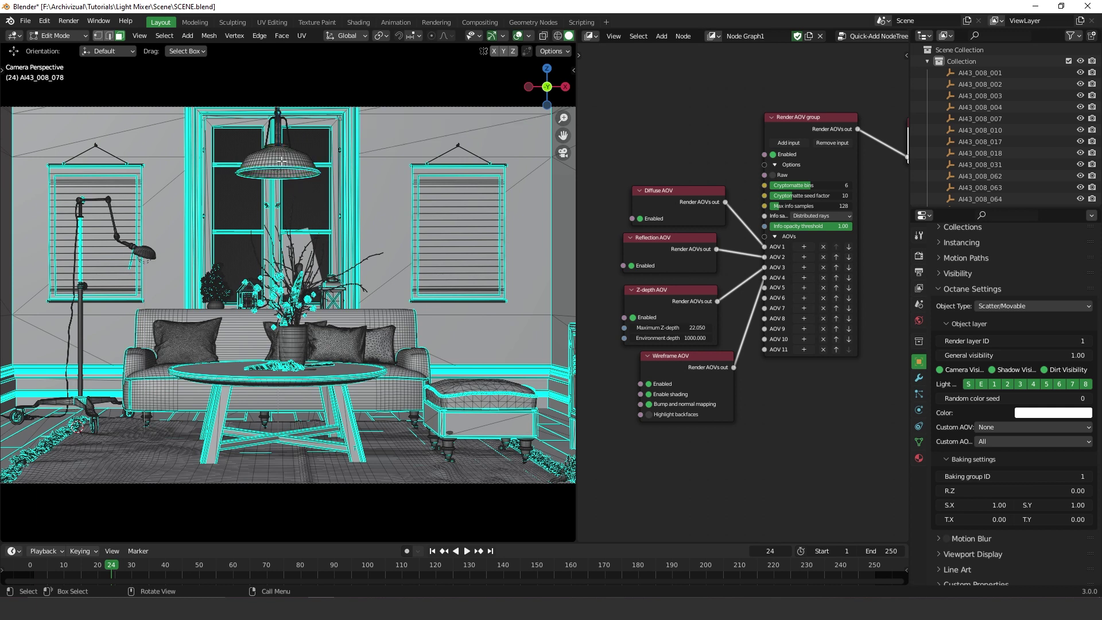
{"action": "key", "text": "l"}
Separate the selected lamp into its own object and return to Object Mode.
{"action": "key", "text": "p"}
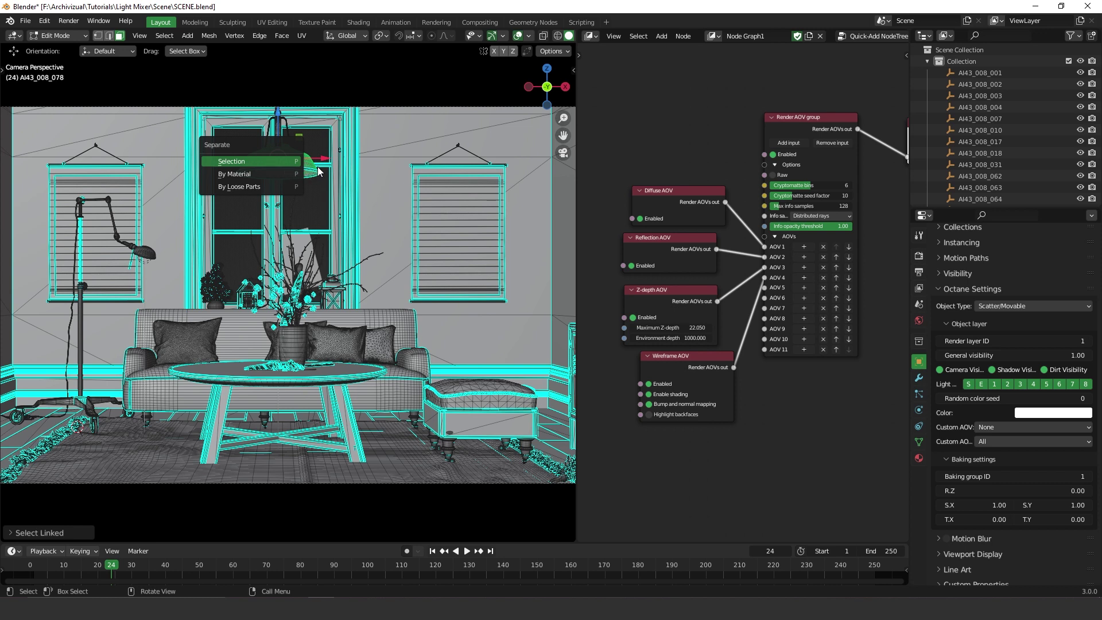
{"action": "key", "text": "Return"}
{"action": "key", "text": "Tab"}
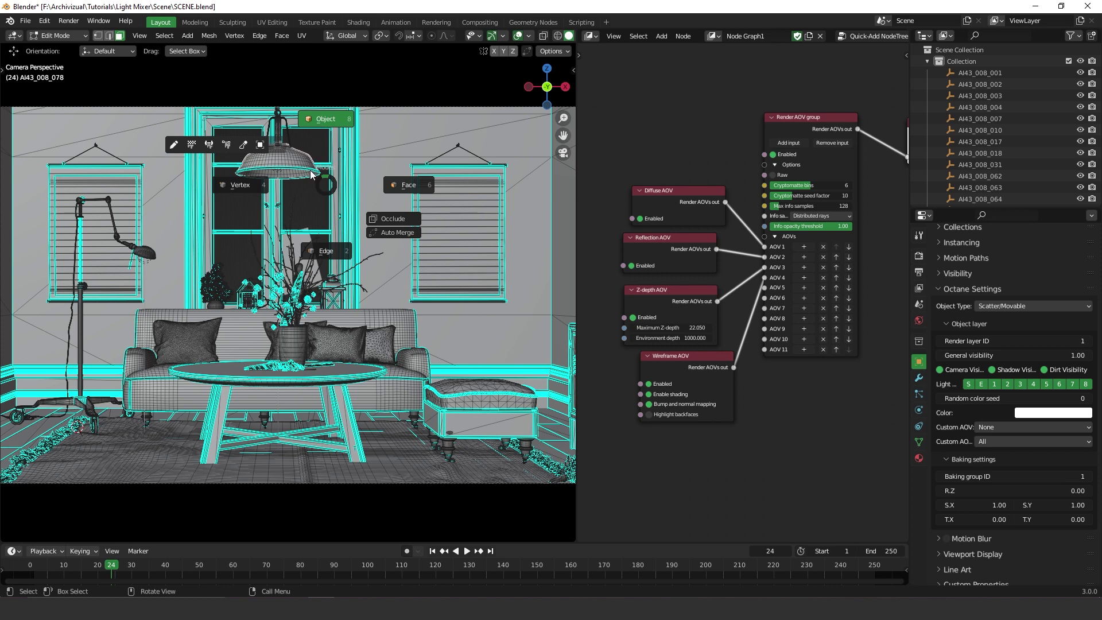
{"action": "left_click", "coordinate": [334, 115]}
Select the separated lamp, create a new Octane material and set its Custom AOV to Custom AOV 1.
{"action": "left_click", "coordinate": [298, 164]}
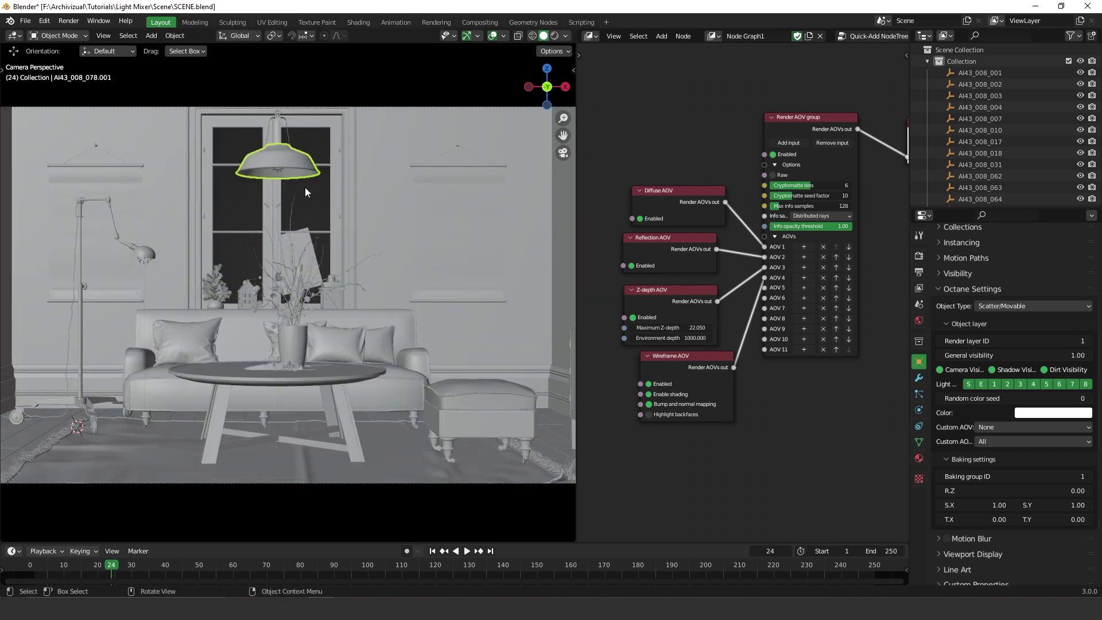
{"action": "left_click", "coordinate": [919, 458]}
{"action": "scroll", "coordinate": [1007, 499], "scroll_direction": "down", "scroll_amount": 5}
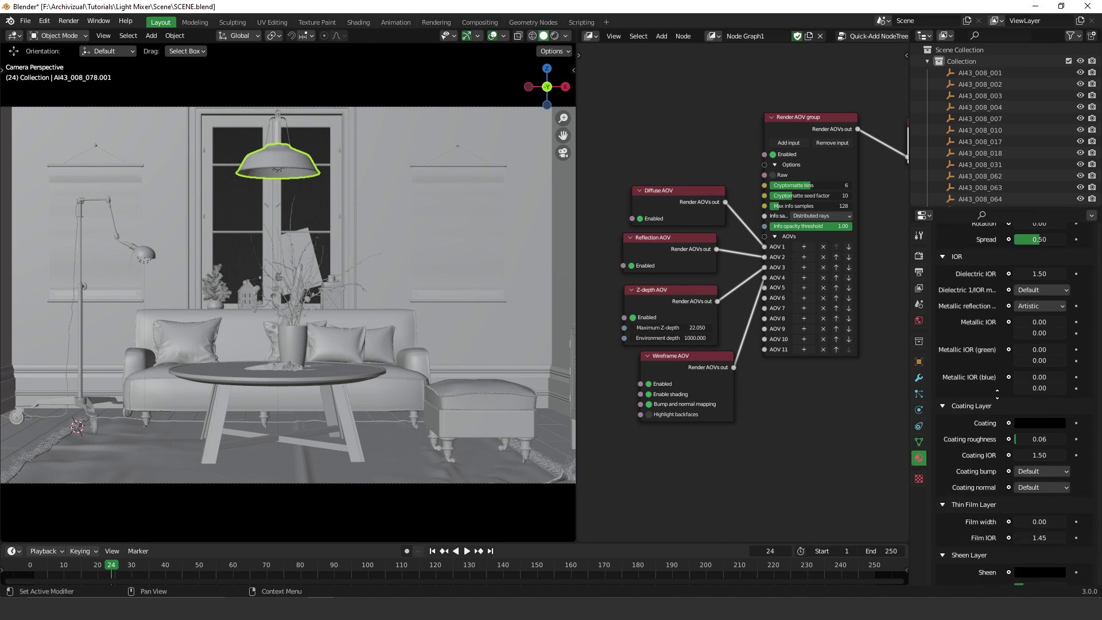
{"action": "scroll", "coordinate": [1041, 273], "scroll_direction": "up", "scroll_amount": 5}
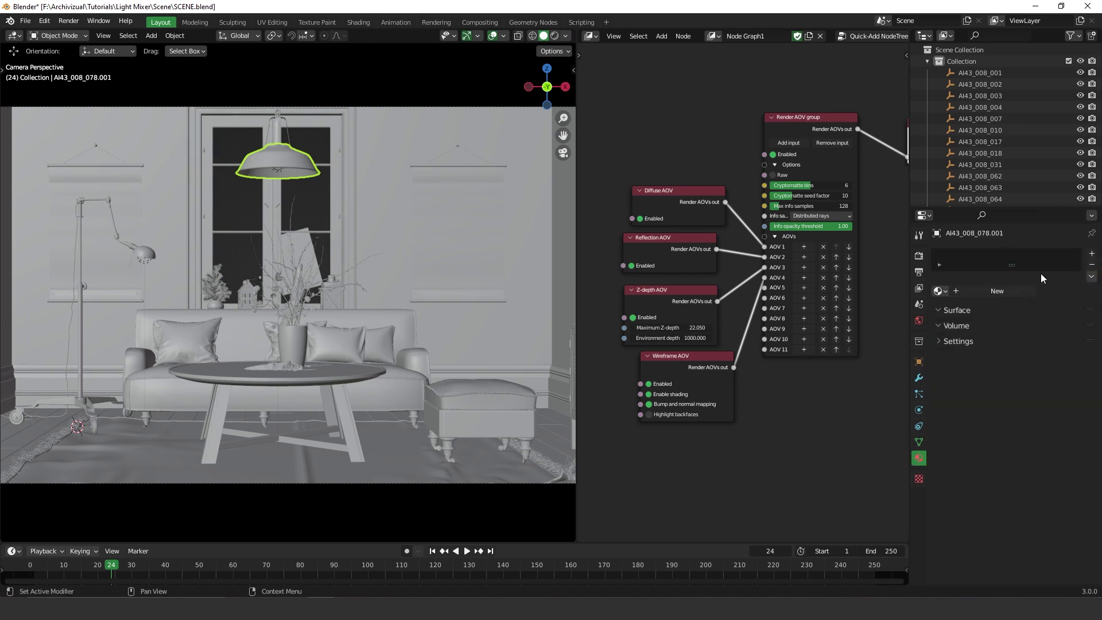
{"action": "left_click", "coordinate": [1002, 291]}
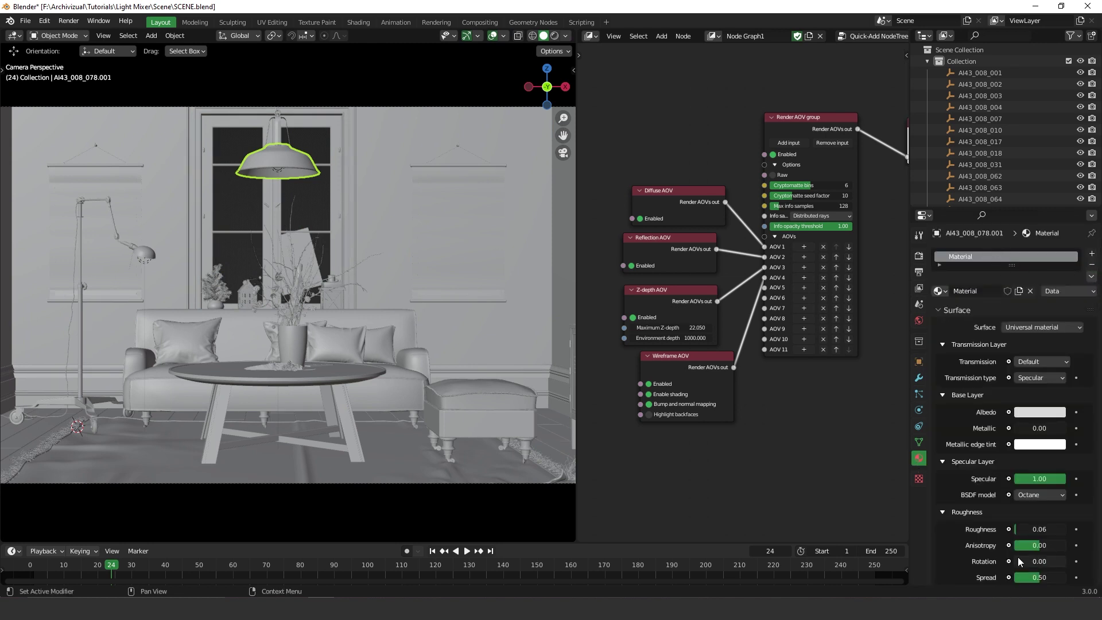
{"action": "scroll", "coordinate": [1007, 551], "scroll_direction": "down", "scroll_amount": 12}
{"action": "scroll", "coordinate": [1015, 420], "scroll_direction": "down", "scroll_amount": 15}
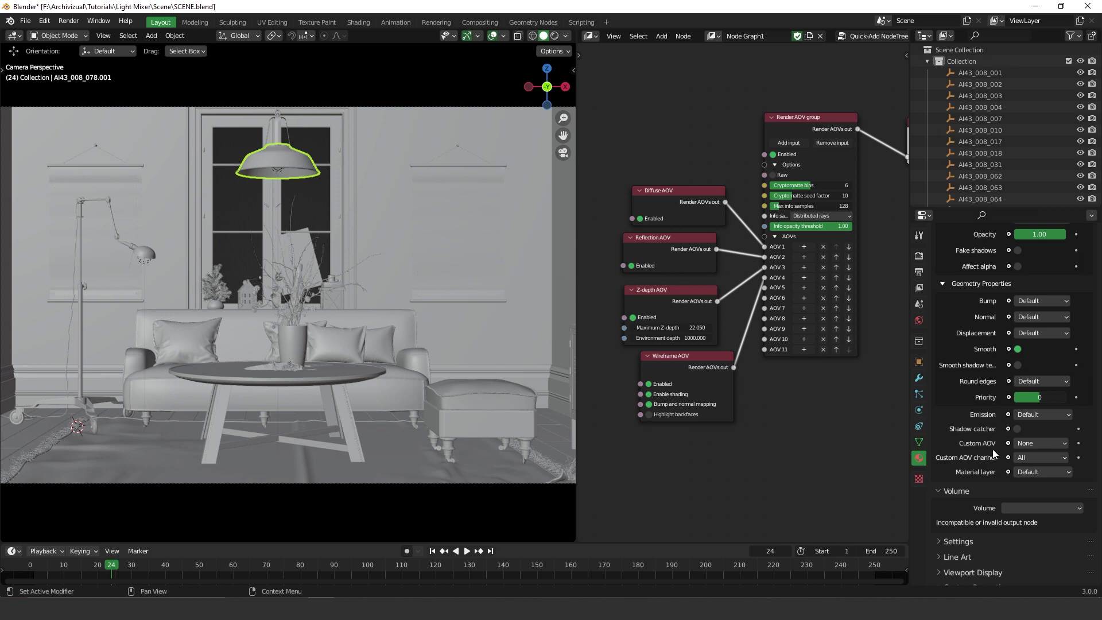
{"action": "left_click", "coordinate": [1046, 446]}
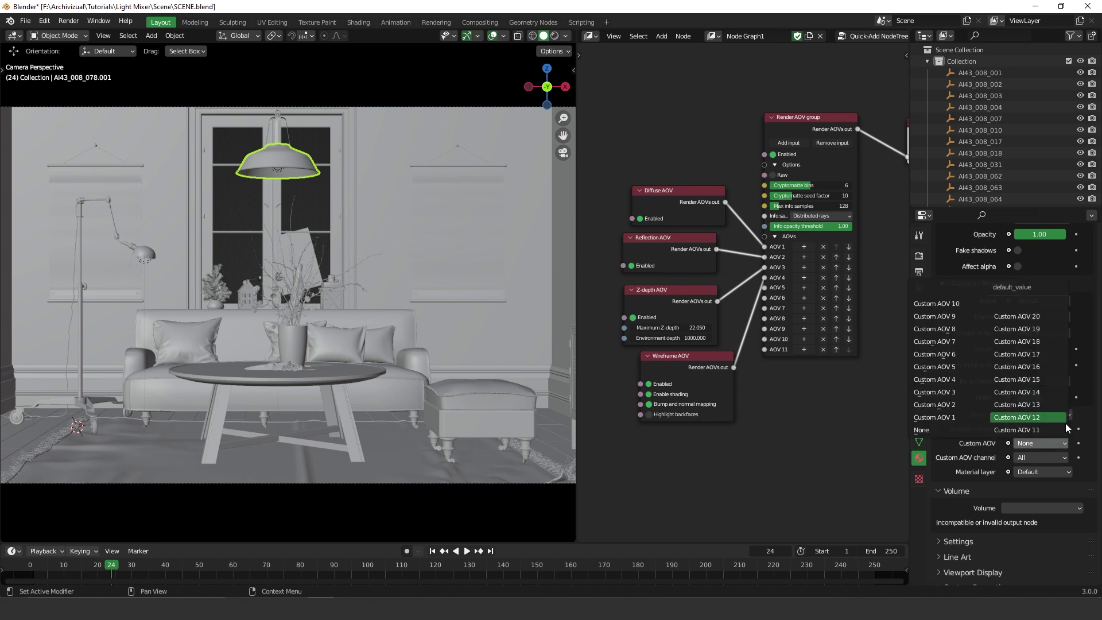
{"action": "left_click", "coordinate": [953, 419]}
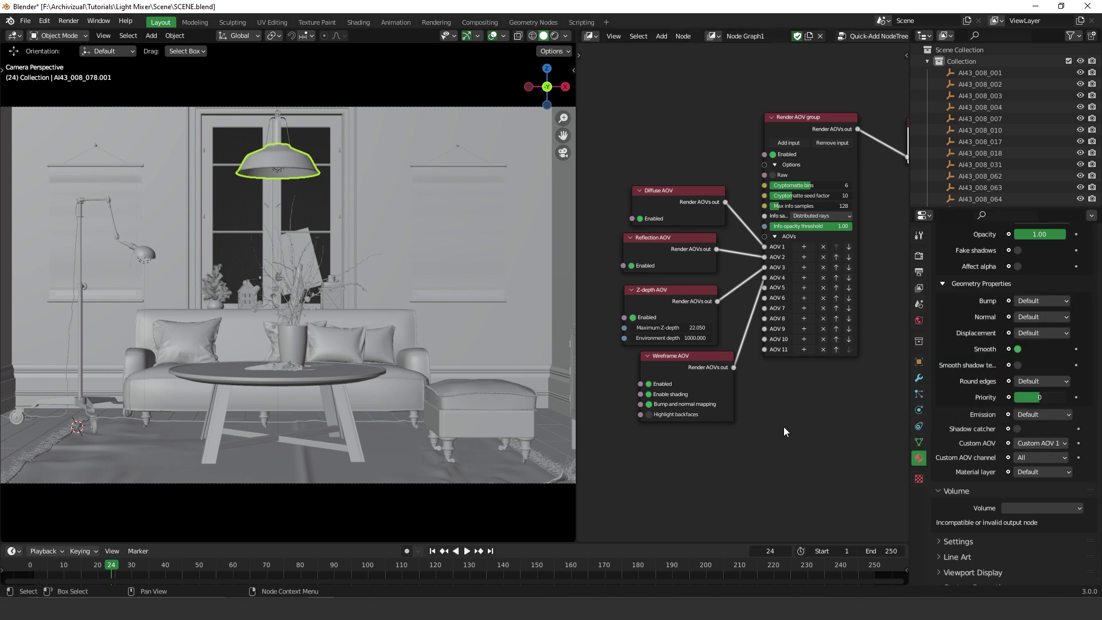
Add a Custom AOV node to the AOV 5 input and set its Visible option to Reflections.
{"action": "middle_click_drag", "start_coordinate": [854, 296], "coordinate": [838, 267]}
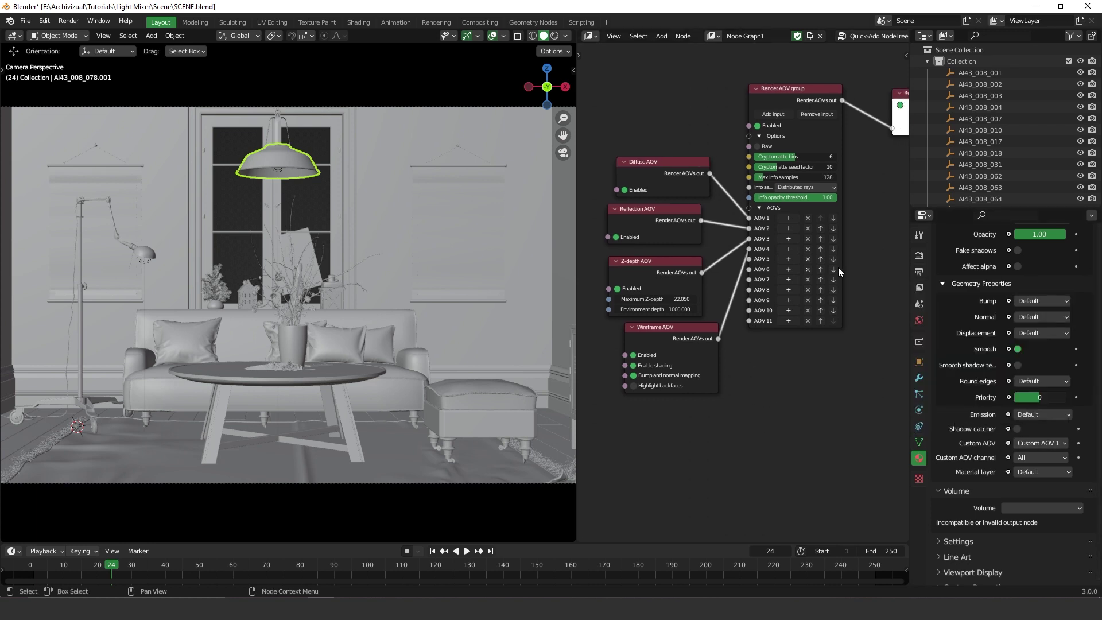
{"action": "left_click", "coordinate": [789, 260]}
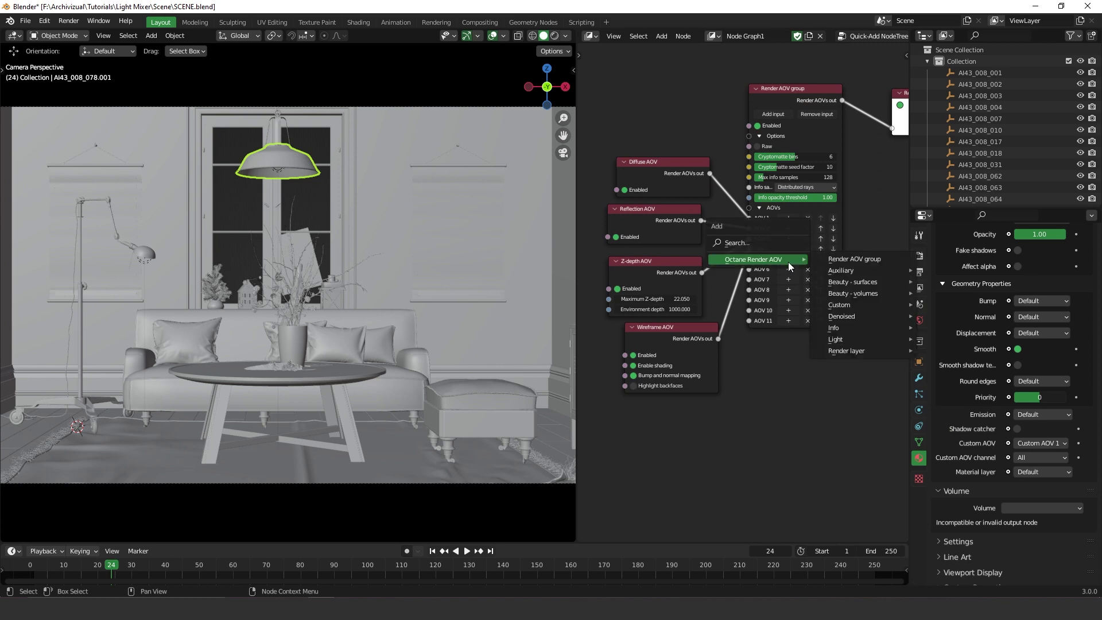
{"action": "left_click", "coordinate": [753, 249]}
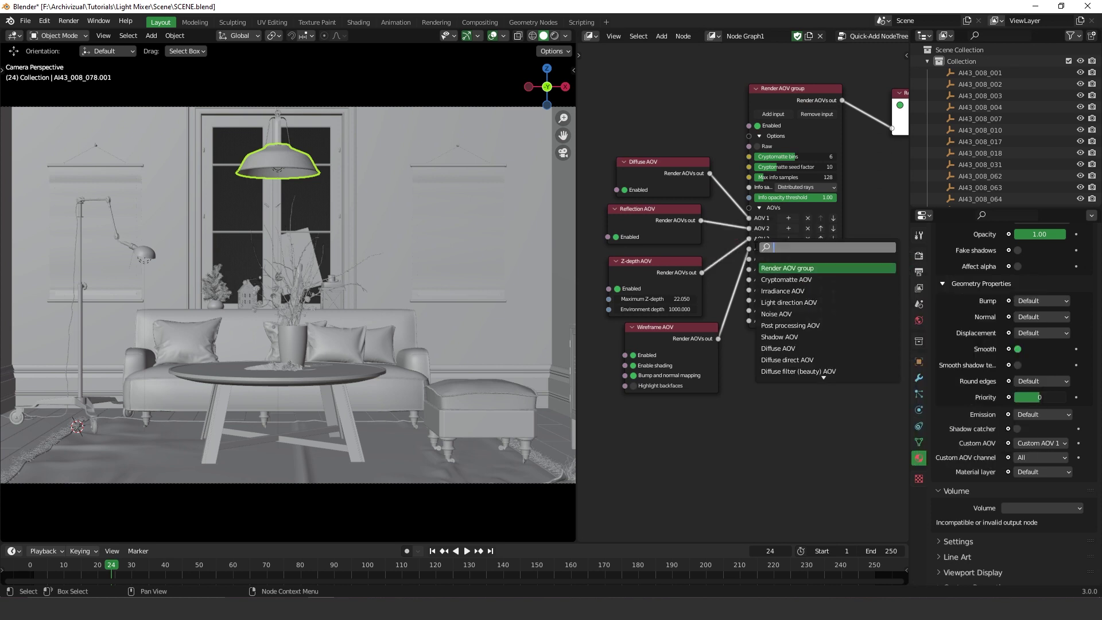
{"action": "type", "text": "cu"}
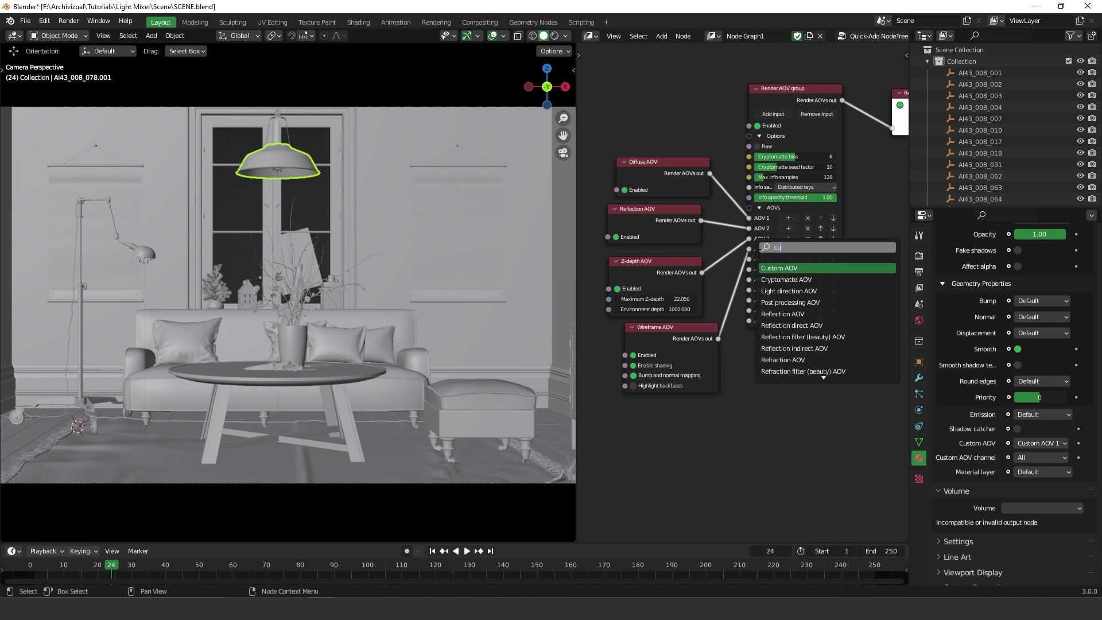
{"action": "type", "text": "st"}
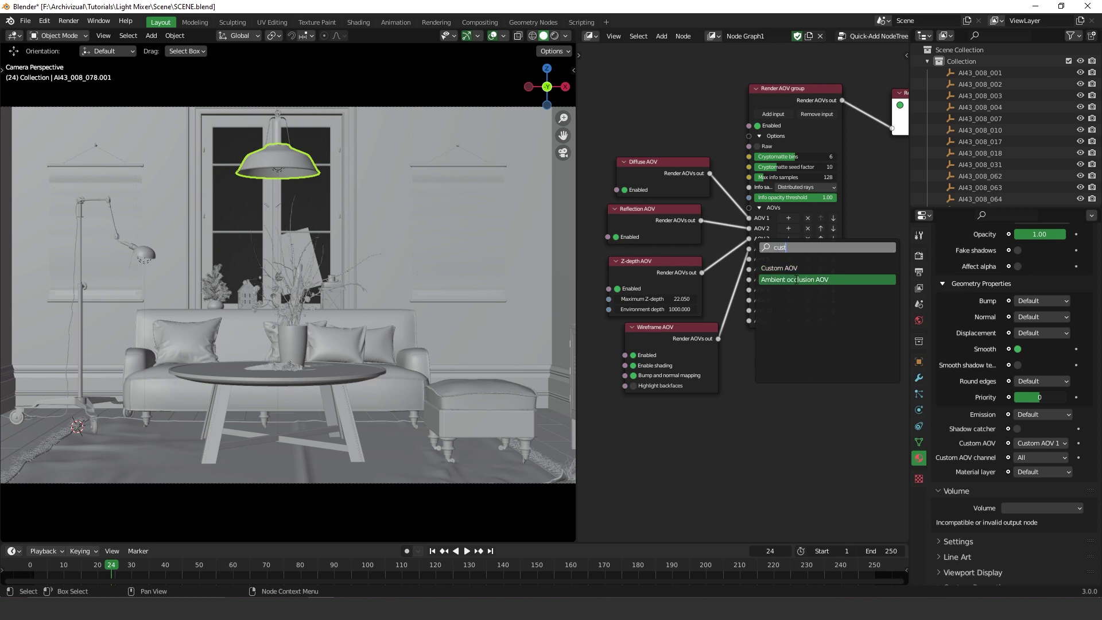
{"action": "left_click", "coordinate": [795, 268]}
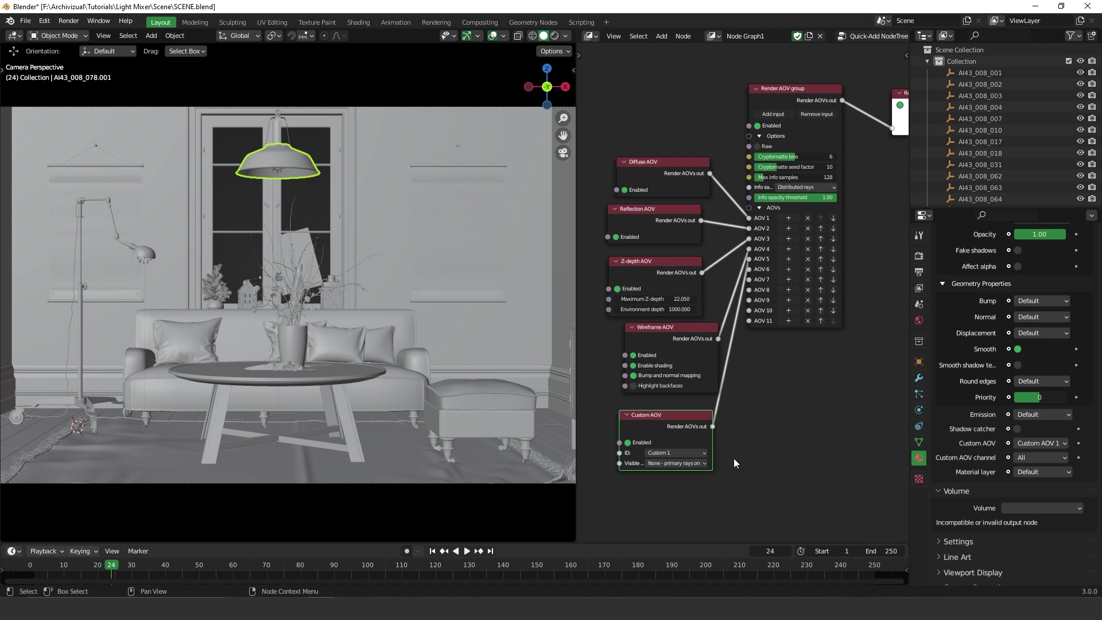
{"action": "left_click", "coordinate": [666, 442]}
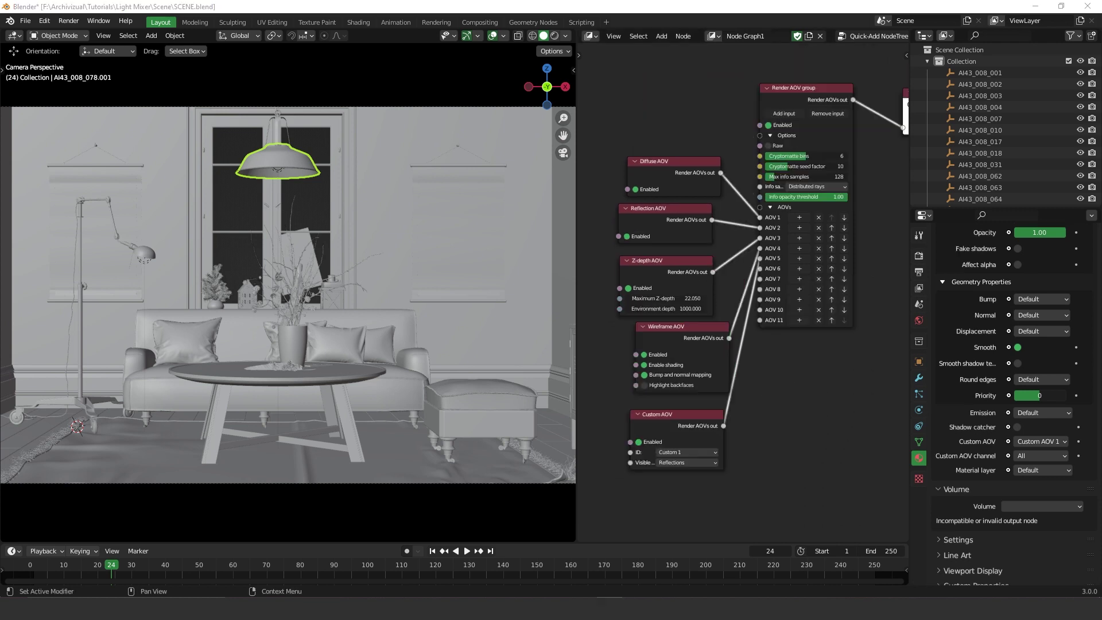
Switch the viewport to Rendered shading and set the Render AOVs Output to Custom AOV 1.
{"action": "left_click", "coordinate": [554, 35]}
{"action": "middle_click_drag", "start_coordinate": [830, 212], "coordinate": [716, 231]}
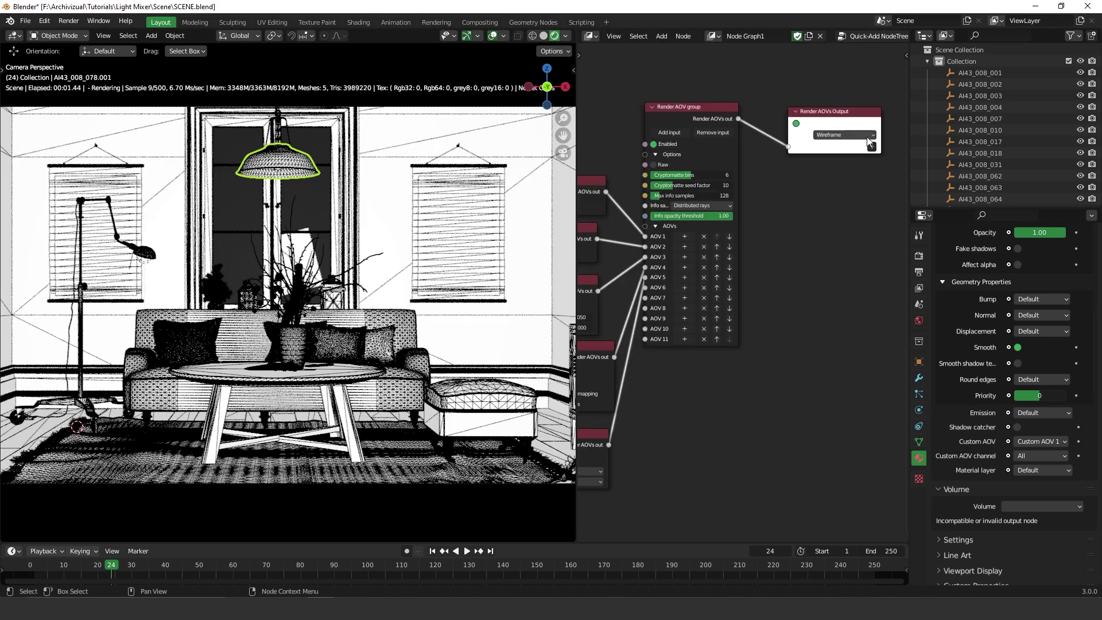
{"action": "left_click", "coordinate": [844, 136]}
{"action": "left_click", "coordinate": [848, 188]}
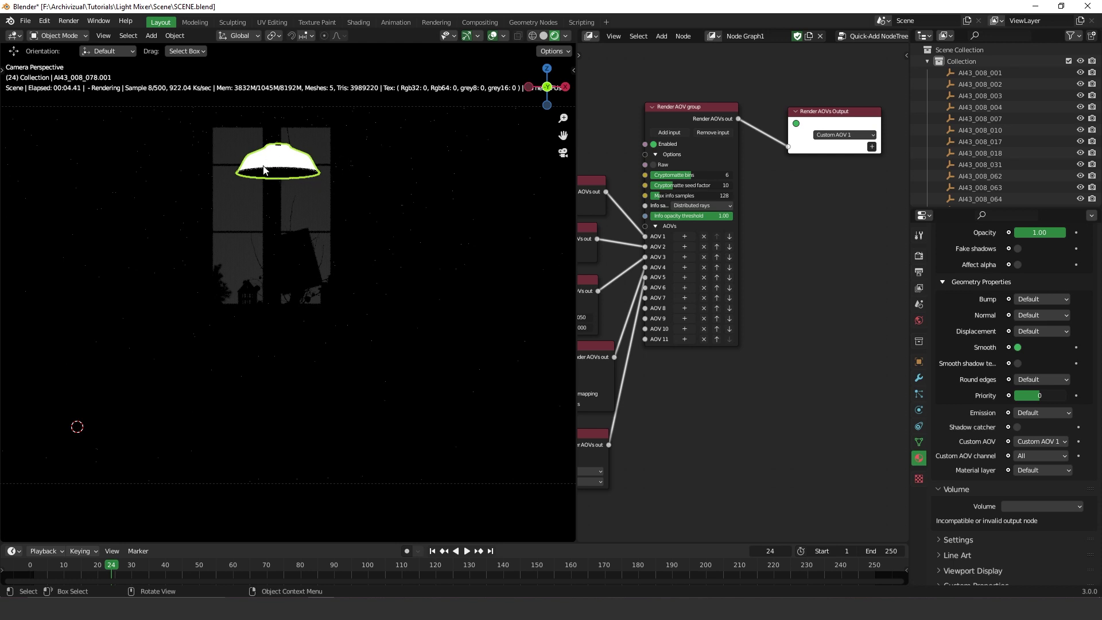
Tidy the node graph, nudging the Custom AOV node up and the Wireframe AOV node left.
{"action": "middle_click_drag", "start_coordinate": [580, 462], "coordinate": [687, 370]}
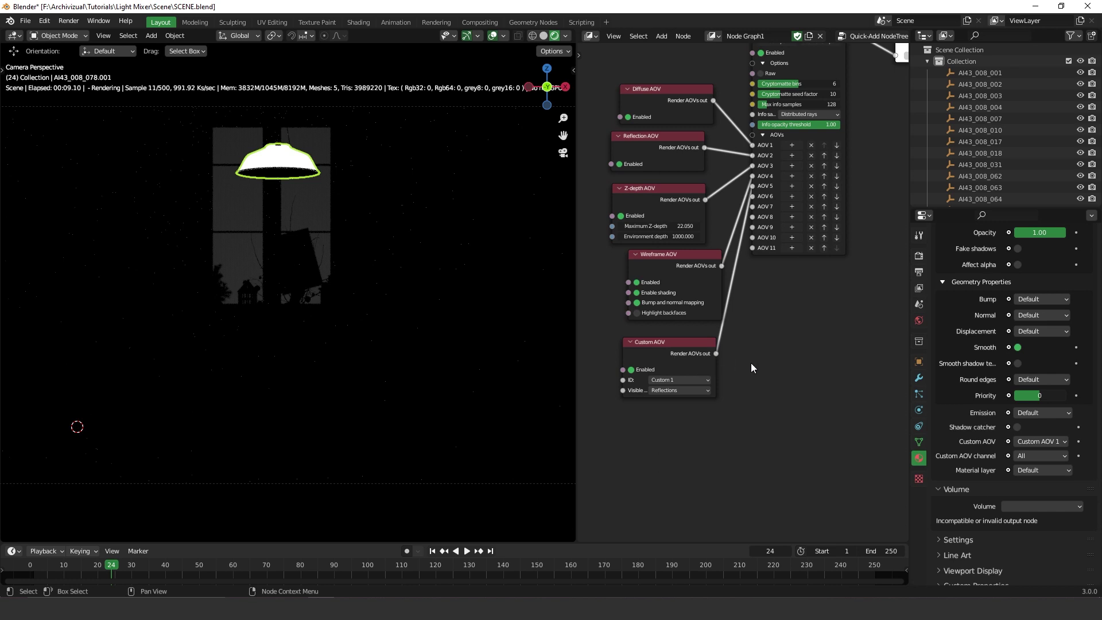
{"action": "mouse_move", "coordinate": [671, 349]}
{"action": "left_mouse_down"}
{"action": "mouse_move", "coordinate": [675, 325]}
{"action": "mouse_move", "coordinate": [677, 340]}
{"action": "left_mouse_up"}
{"action": "left_click_drag", "start_coordinate": [657, 258], "coordinate": [632, 257]}
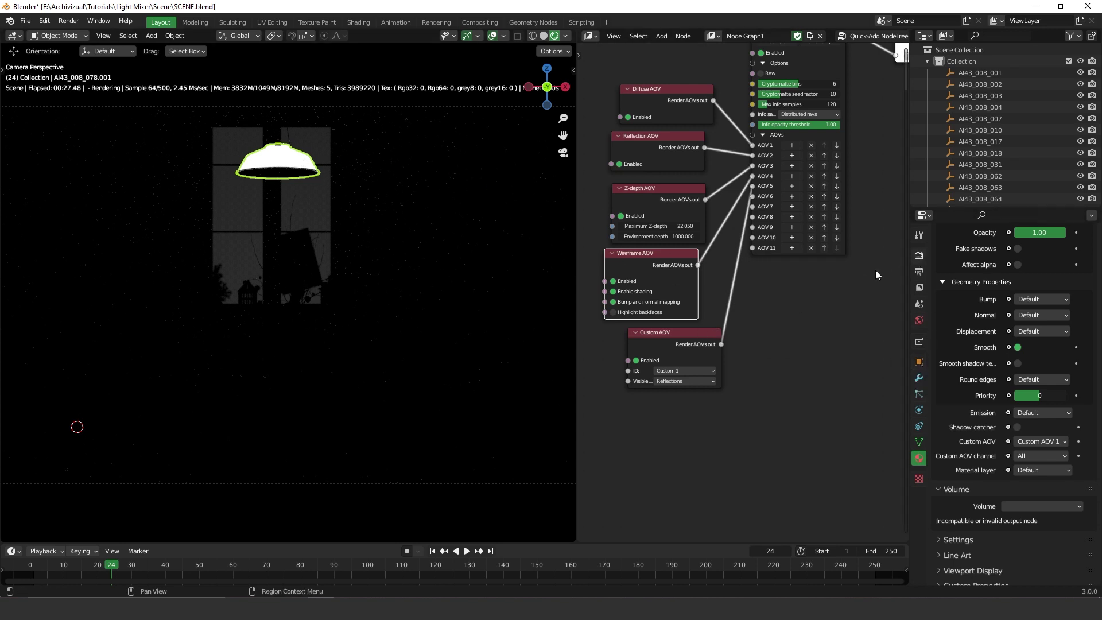
Remove the lamp's material slot and create a fresh Material.001 in its place.
{"action": "left_click", "coordinate": [919, 256]}
{"action": "left_click", "coordinate": [919, 458]}
{"action": "scroll", "coordinate": [1008, 523], "scroll_direction": "down", "scroll_amount": 5}
{"action": "scroll", "coordinate": [1007, 525], "scroll_direction": "up", "scroll_amount": 8}
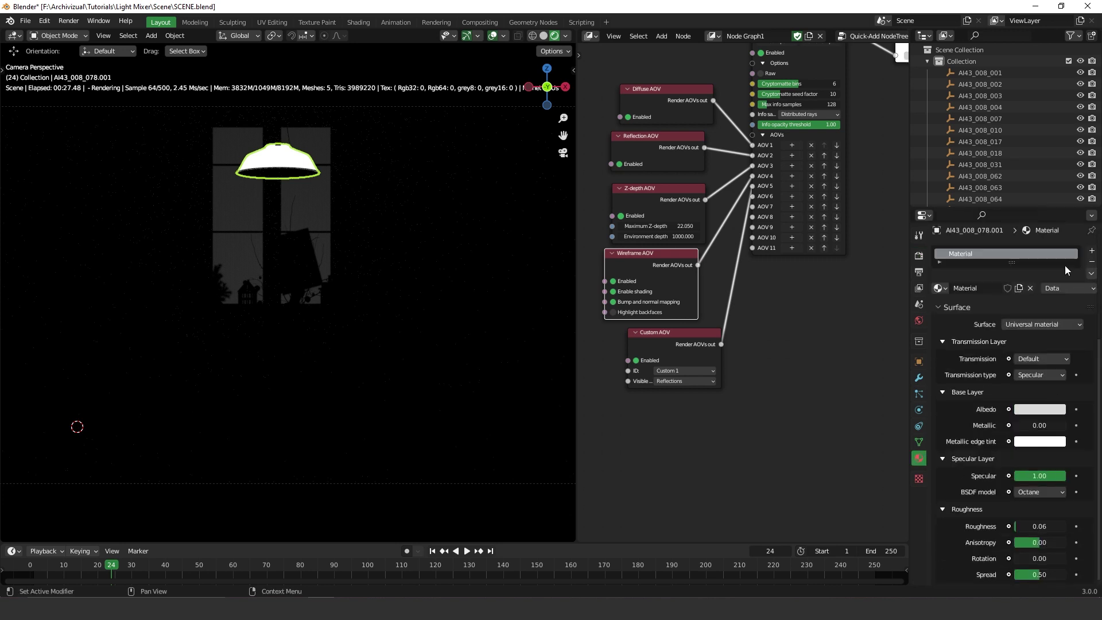
{"action": "left_click", "coordinate": [1095, 264]}
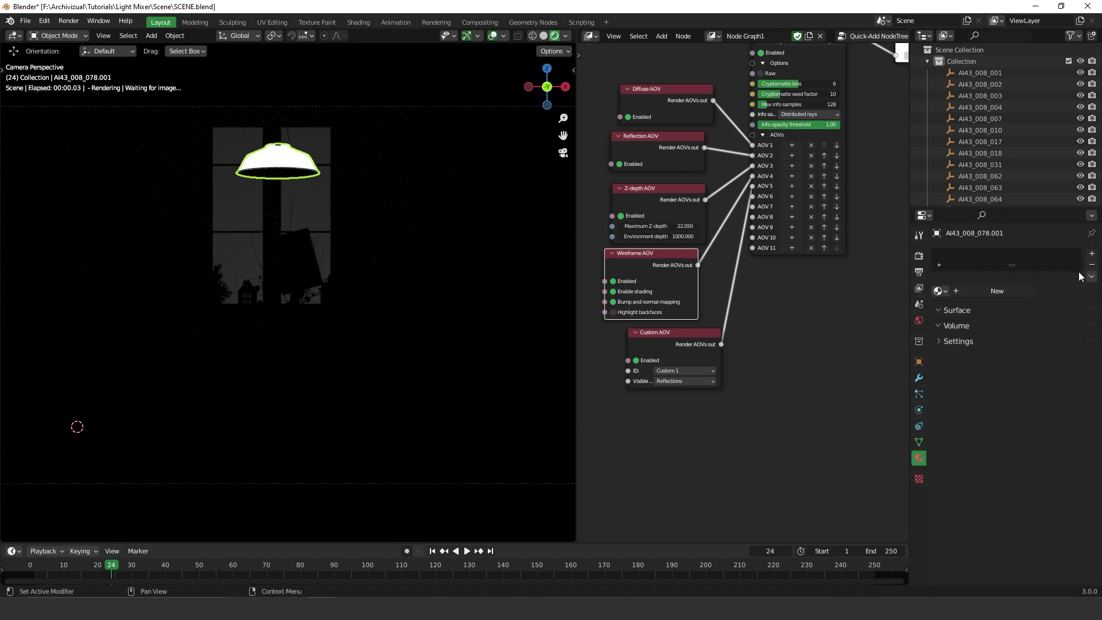
{"action": "left_click", "coordinate": [999, 291]}
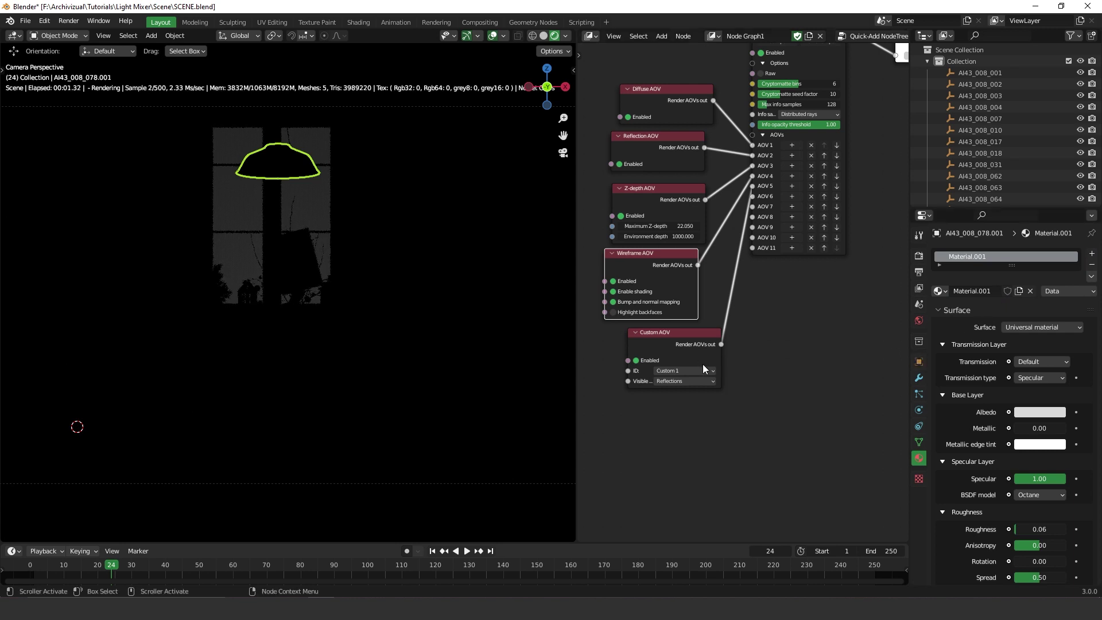
In the lamp object's Octane Settings, set Custom AOV to Custom AOV 1.
{"action": "left_click", "coordinate": [920, 363]}
{"action": "scroll", "coordinate": [1005, 419], "scroll_direction": "down", "scroll_amount": 8}
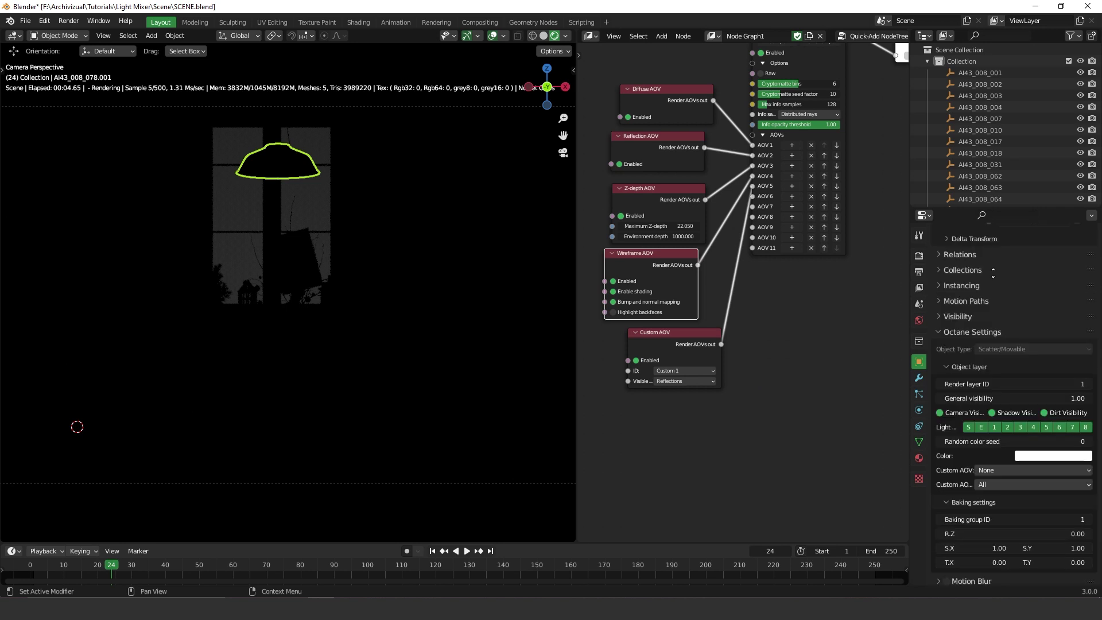
{"action": "scroll", "coordinate": [994, 458], "scroll_direction": "down", "scroll_amount": 1}
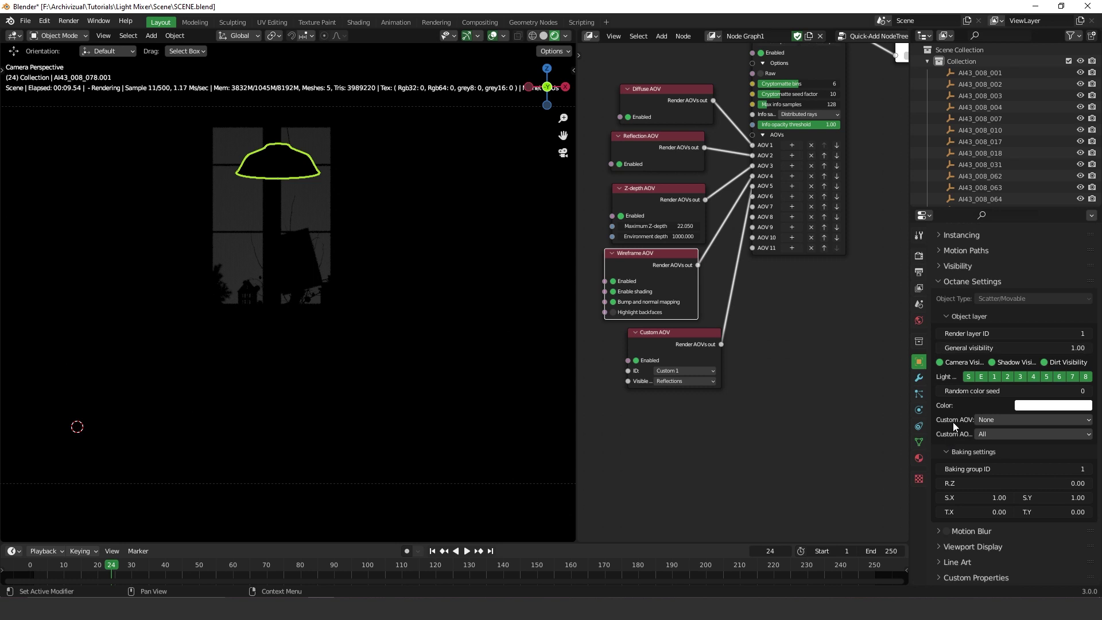
{"action": "left_click", "coordinate": [987, 420]}
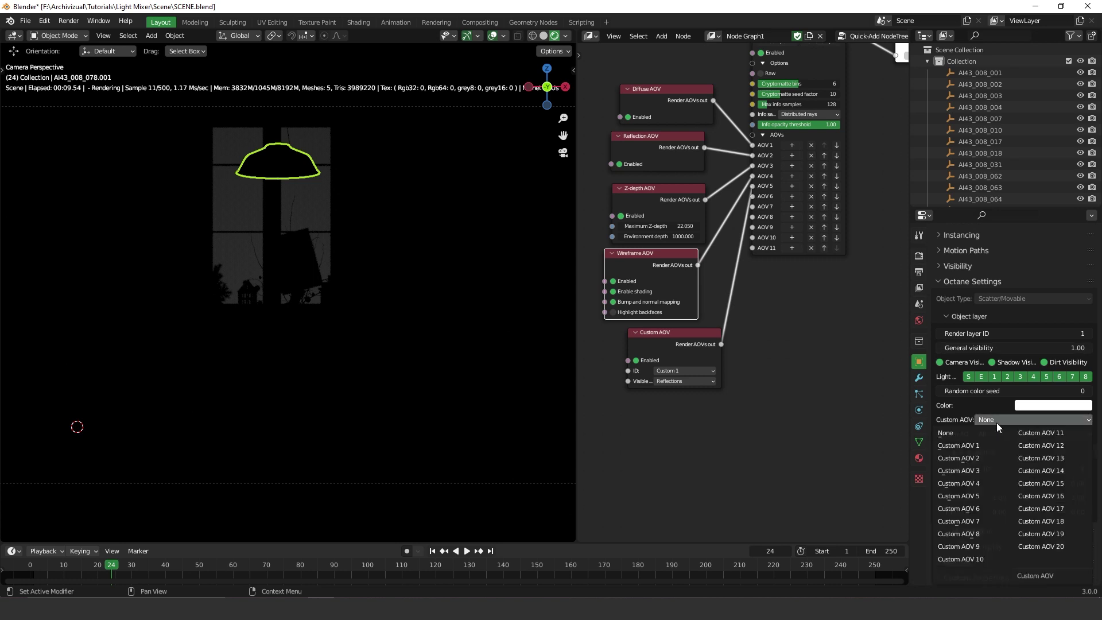
{"action": "left_click", "coordinate": [976, 448]}
{"action": "middle_click_drag", "start_coordinate": [864, 130], "coordinate": [777, 228]}
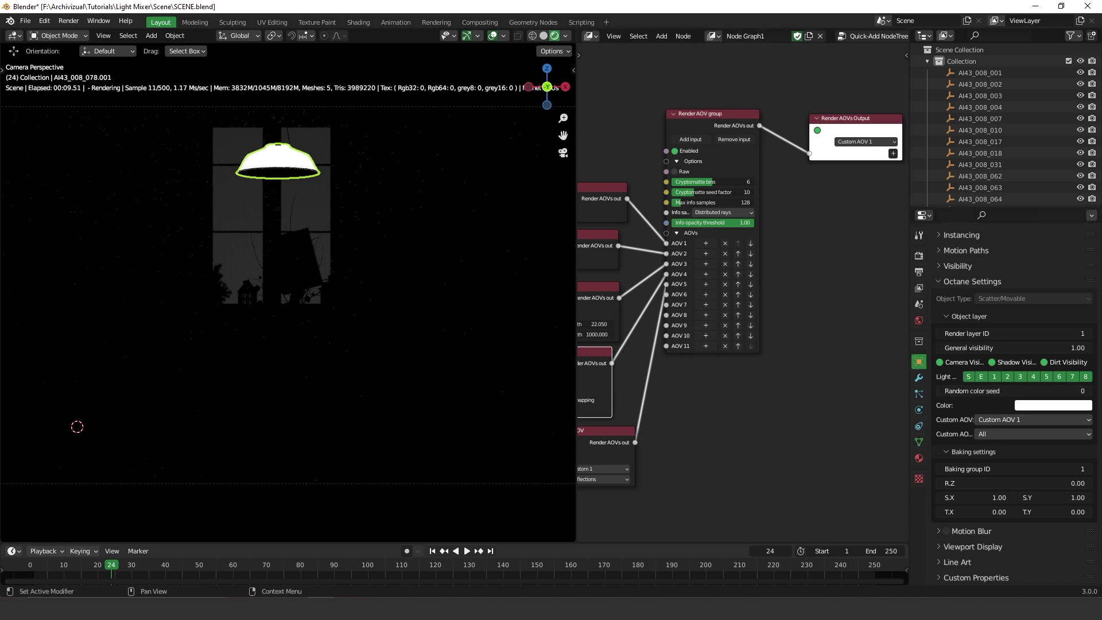
Return to Solid shading, set Max. samples to 50 and render frame 24 with F12.
{"action": "left_click", "coordinate": [544, 36]}
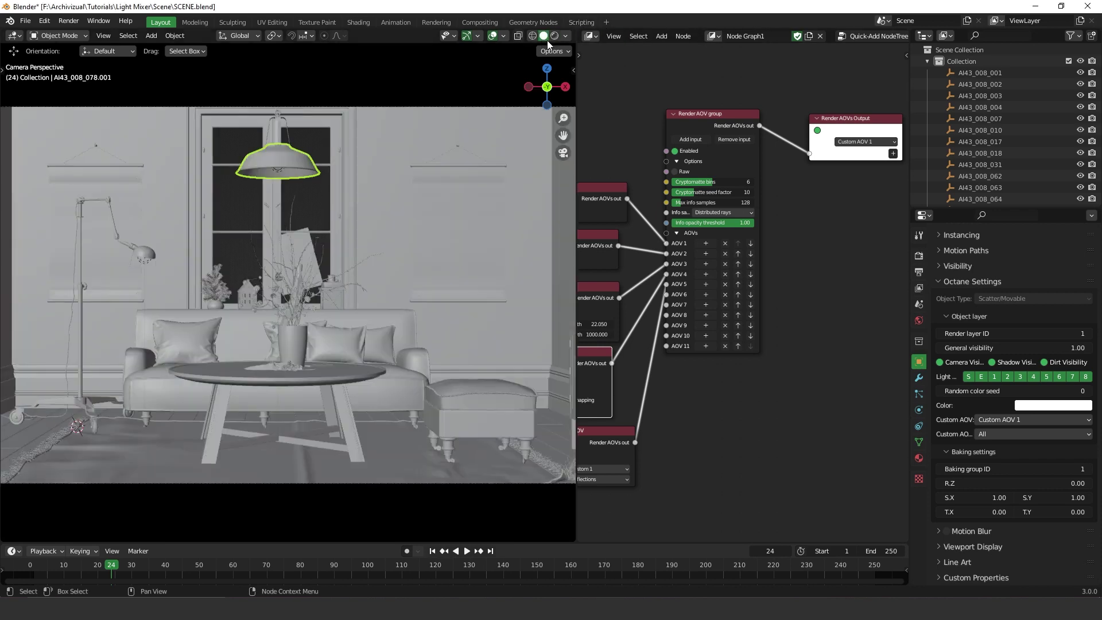
{"action": "left_click", "coordinate": [919, 255]}
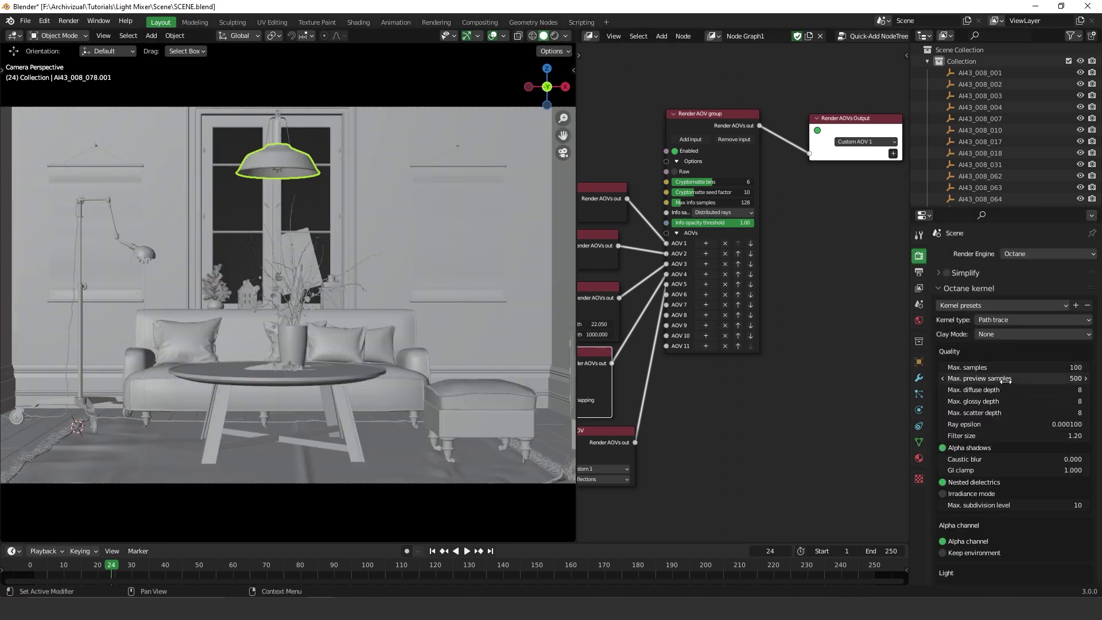
{"action": "left_click", "coordinate": [1004, 368]}
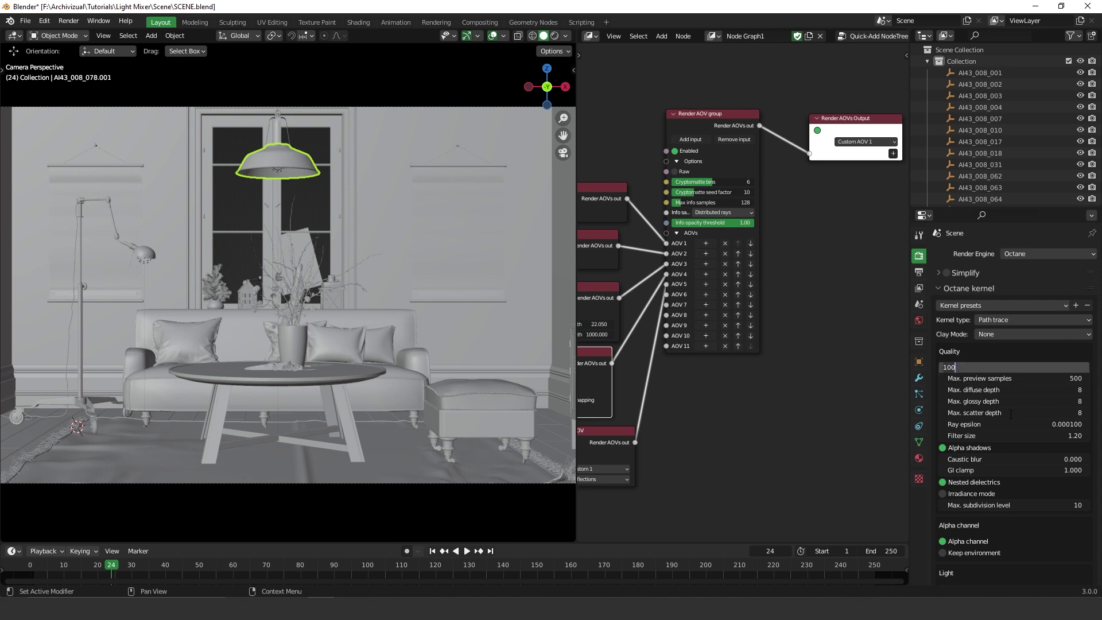
{"action": "type", "text": "520"}
{"action": "key", "text": "BackSpace"}
{"action": "key", "text": "BackSpace"}
{"action": "type", "text": "0"}
{"action": "key", "text": "Return"}
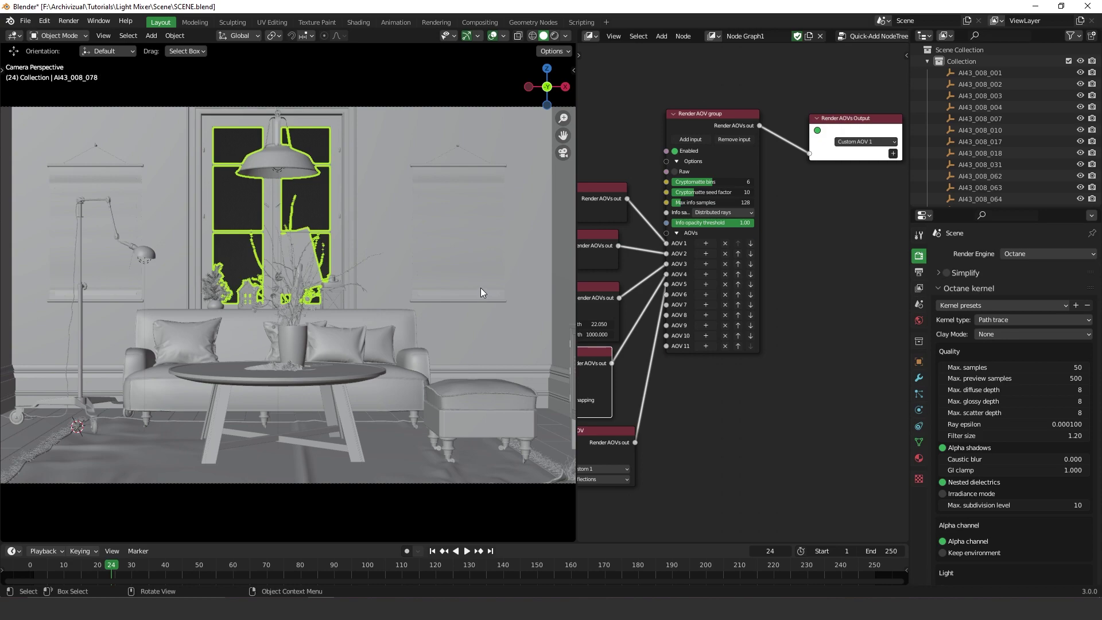
{"action": "key", "text": "F12"}
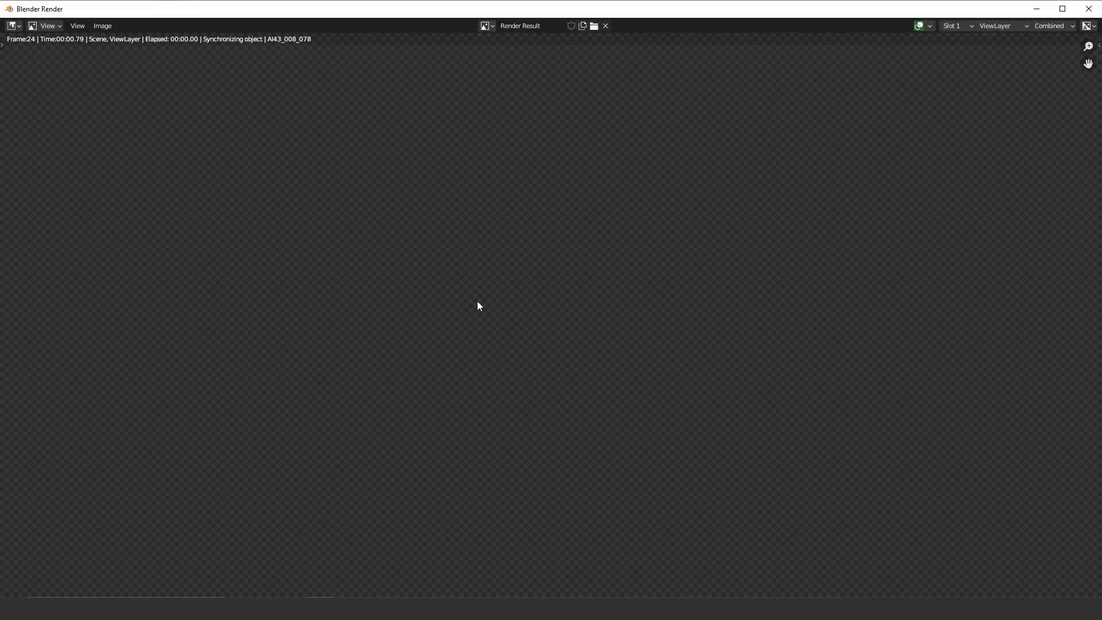
{"action": "scroll", "coordinate": [484, 322], "scroll_direction": "up", "scroll_amount": 2}
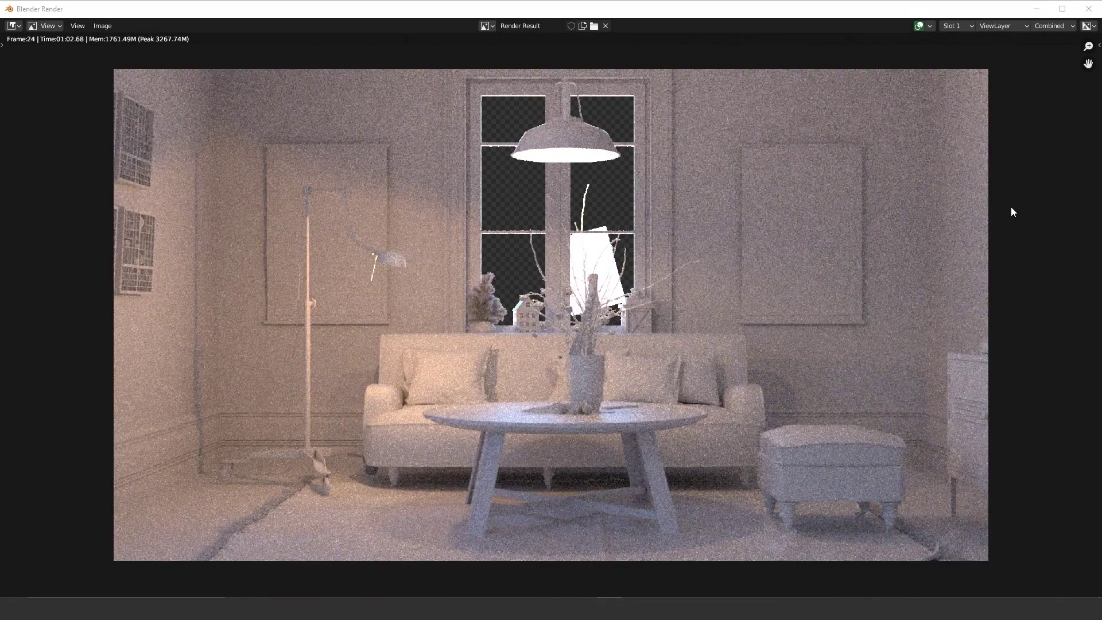
{"action": "left_click", "coordinate": [1053, 26]}
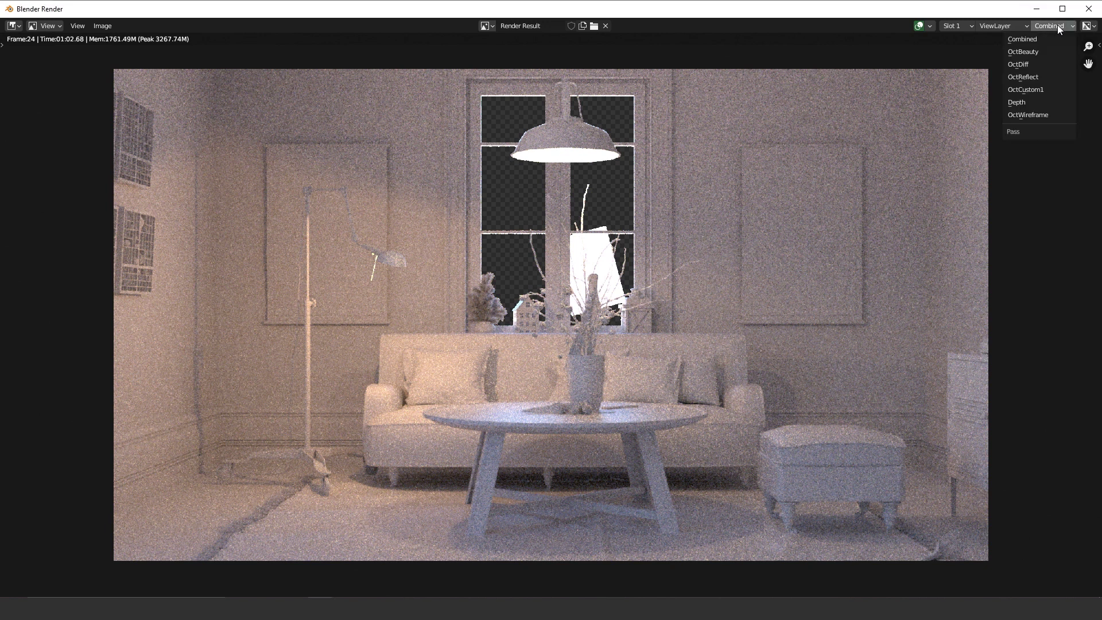
{"action": "left_click", "coordinate": [1039, 51]}
{"action": "left_click", "coordinate": [1052, 26]}
{"action": "left_click", "coordinate": [1032, 64]}
{"action": "left_click", "coordinate": [1054, 27]}
{"action": "left_click", "coordinate": [1042, 75]}
{"action": "left_click", "coordinate": [1055, 29]}
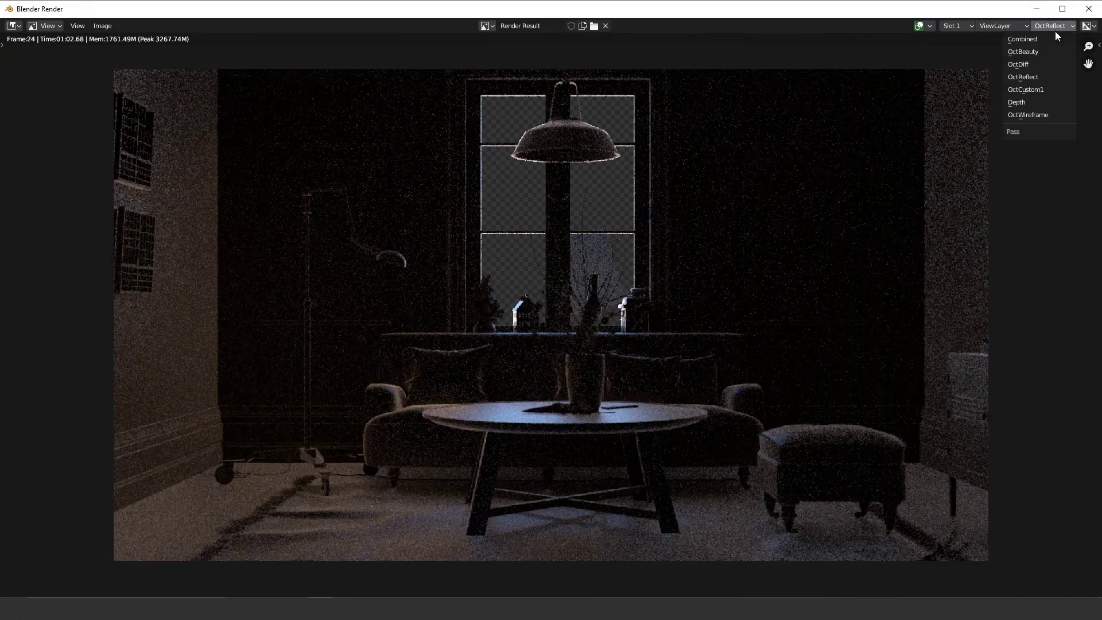
{"action": "left_click", "coordinate": [1039, 90]}
{"action": "left_click", "coordinate": [1059, 28]}
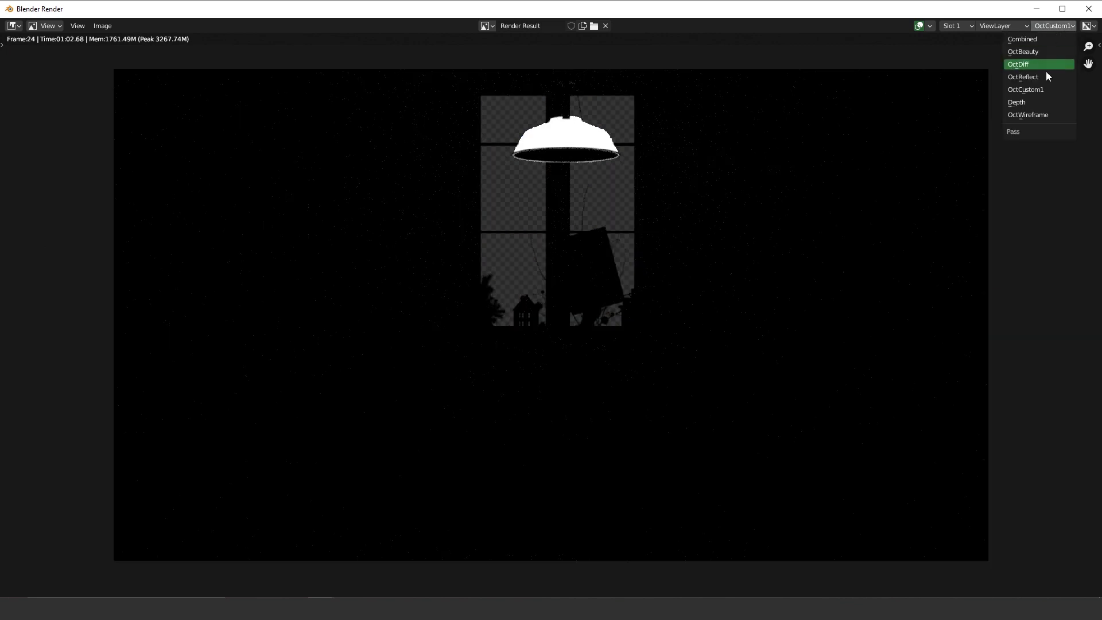
{"action": "left_click", "coordinate": [1040, 100]}
{"action": "left_click", "coordinate": [1048, 24]}
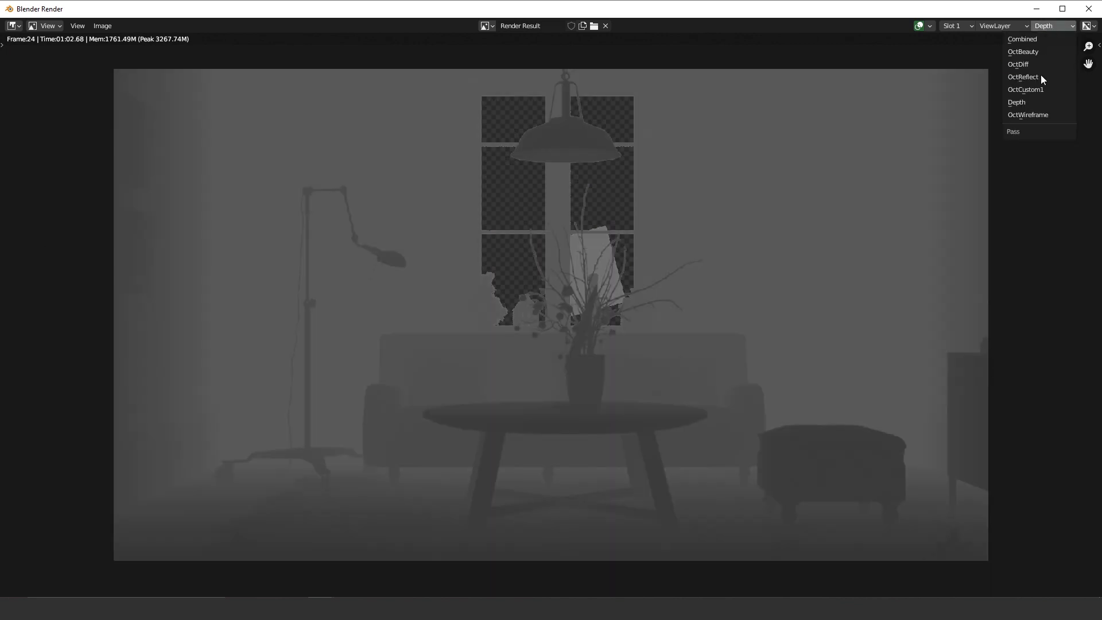
{"action": "left_click", "coordinate": [1038, 115]}
{"action": "left_click", "coordinate": [1052, 29]}
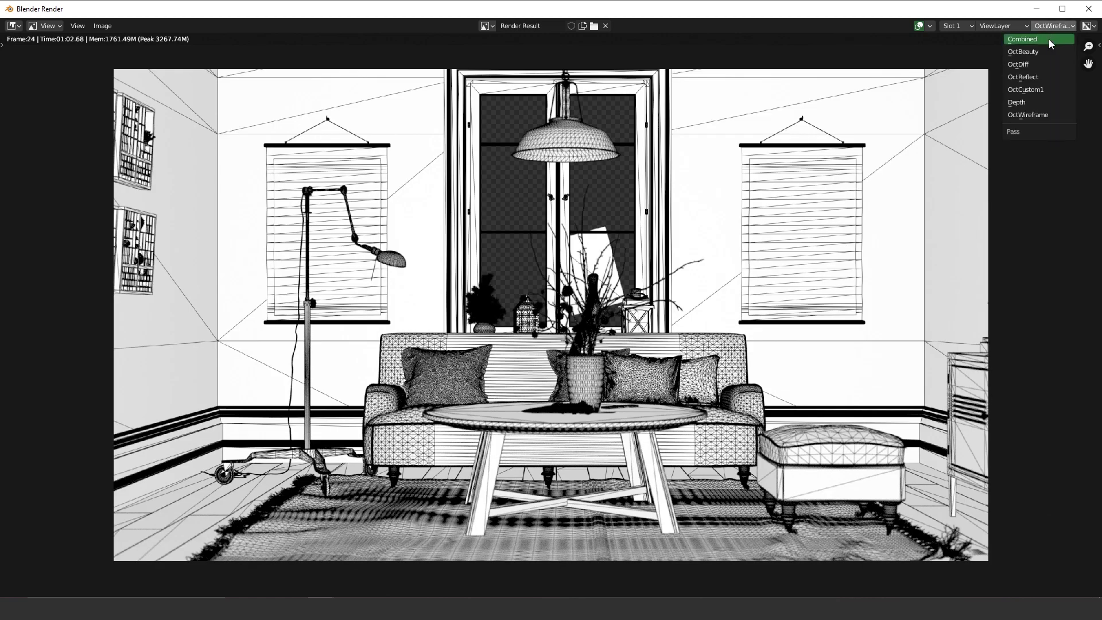
{"action": "left_click", "coordinate": [1049, 39]}
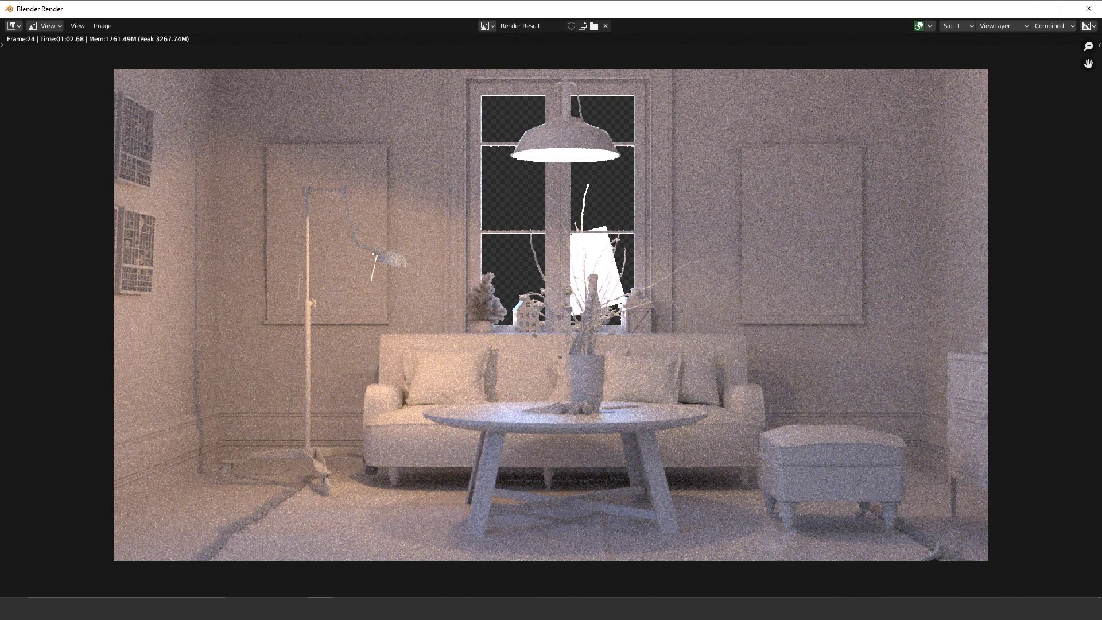